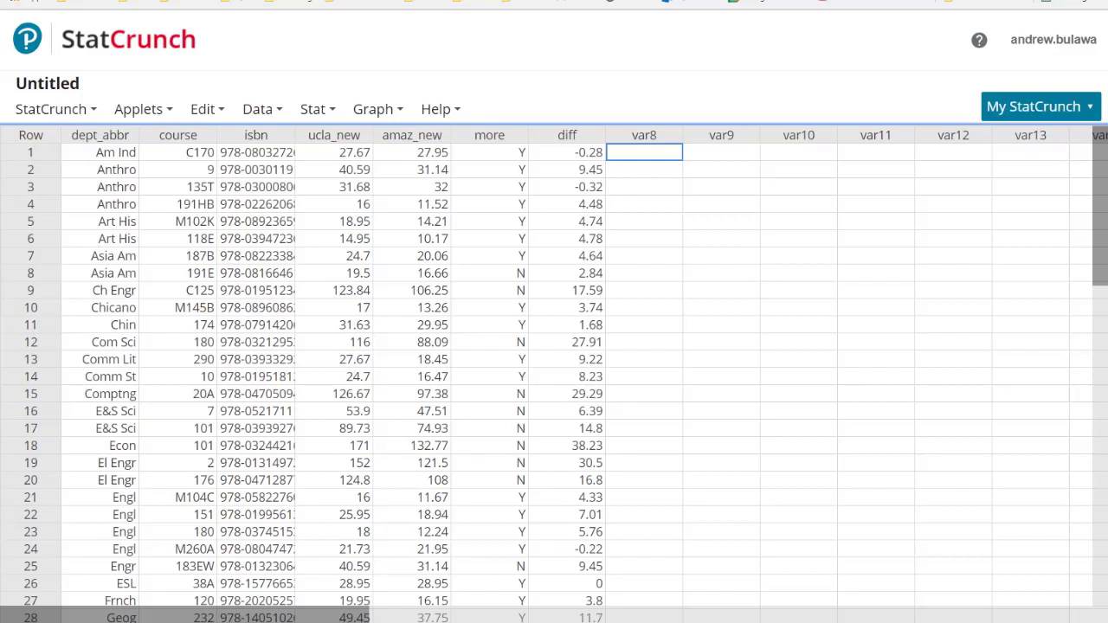
Create frequency histograms of the ucla_new and amaz_new columns.
left_click(330, 139)
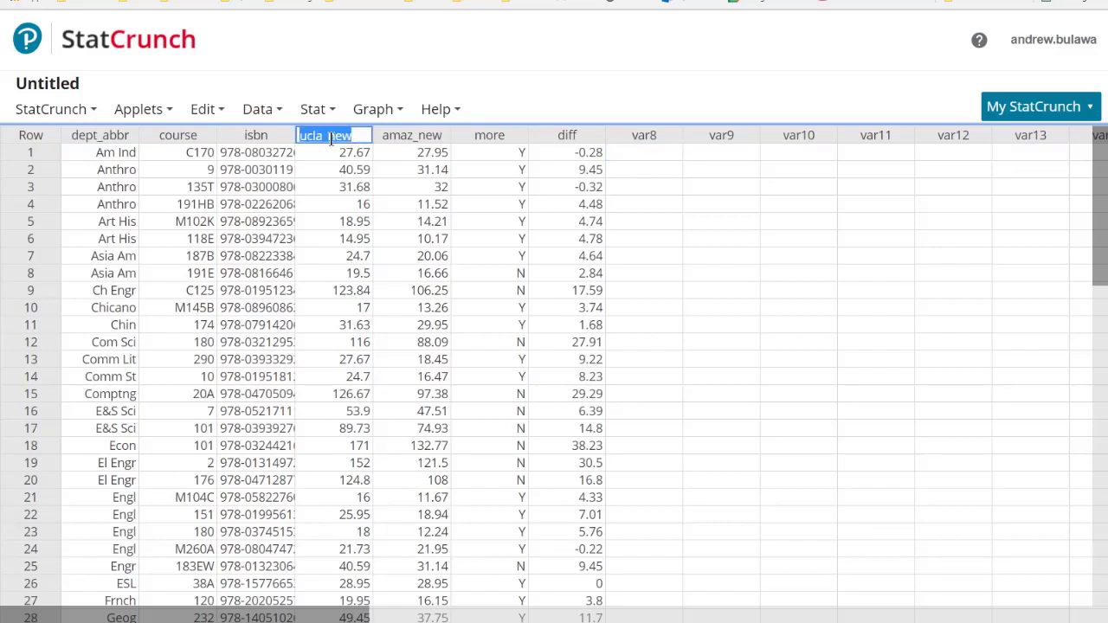
left_click(410, 139)
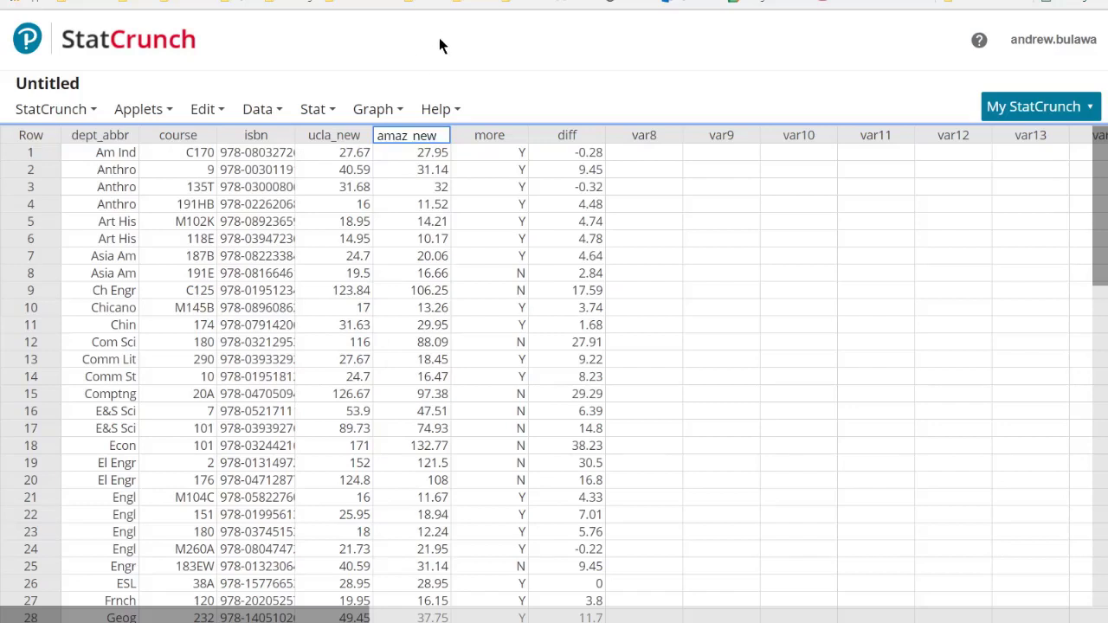
left_click(386, 112)
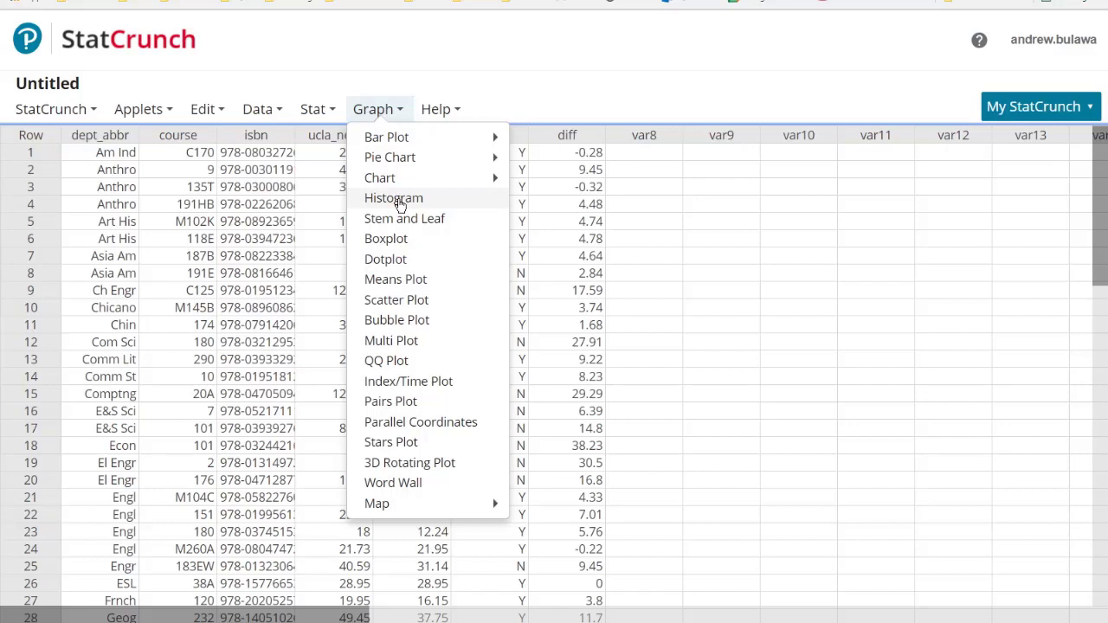
left_click(399, 201)
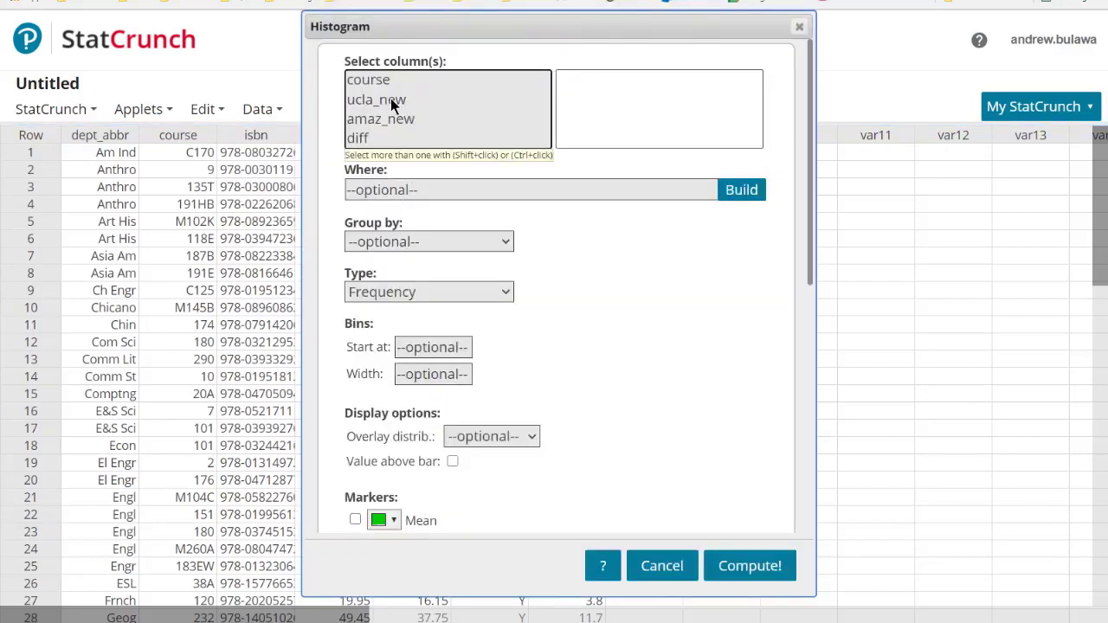
left_click_drag(391, 98, 391, 117)
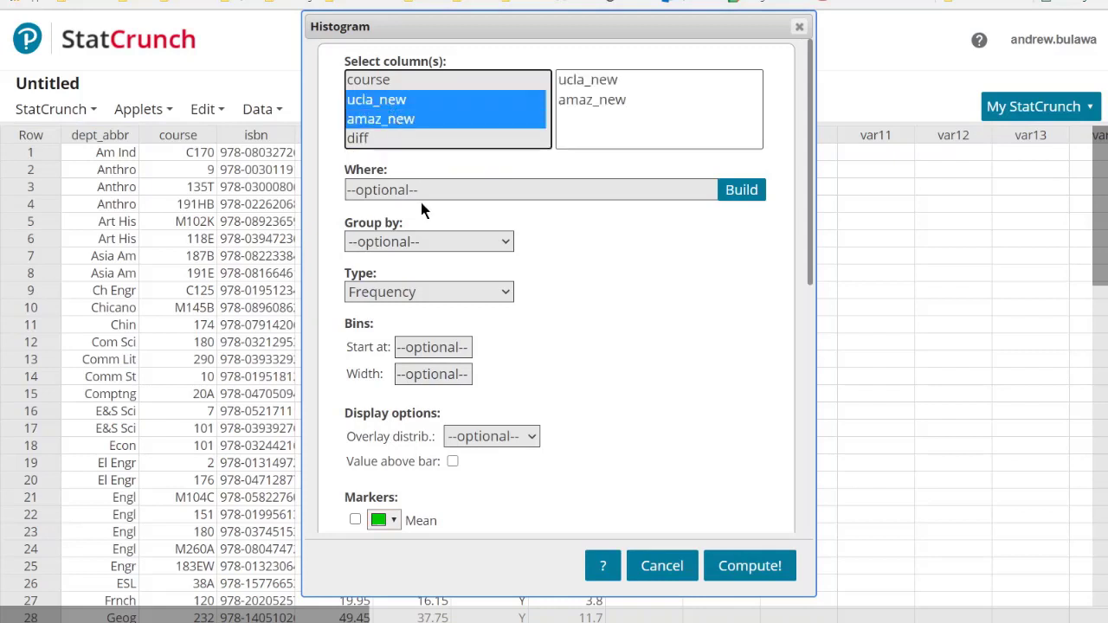
left_click(746, 568)
left_click_drag(829, 131, 386, 45)
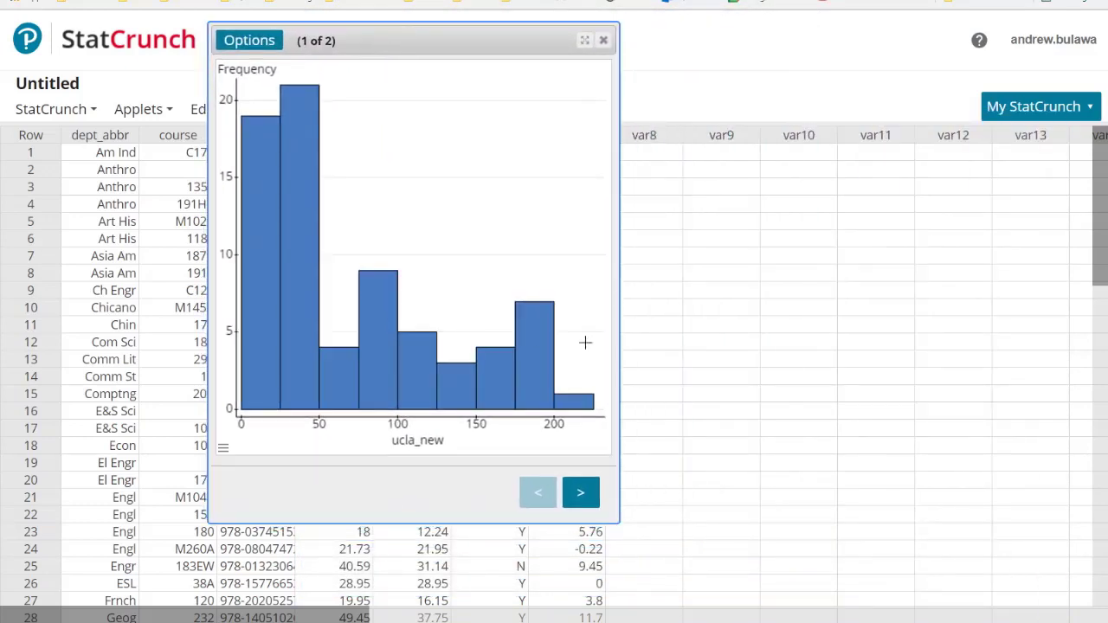
Page back and forth between the ucla_new and amaz_new histograms to compare their shapes.
left_click(582, 499)
left_click(556, 502)
left_click(579, 496)
left_click(544, 504)
left_click(578, 499)
left_click(547, 501)
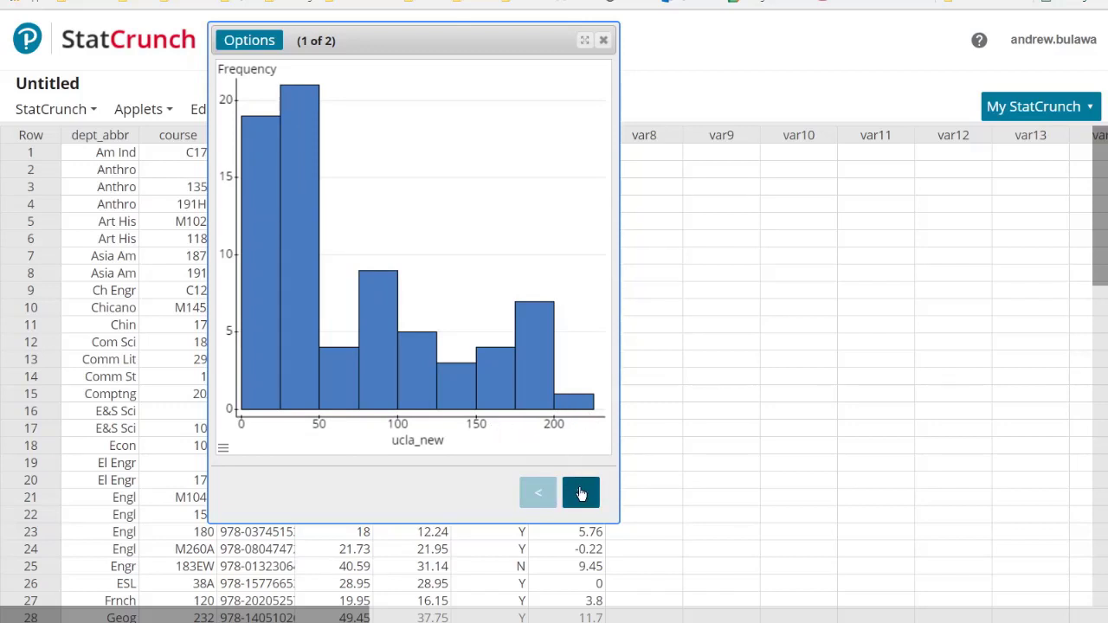
Edit the histograms to use the same X-axis and show 2 columns per page, placing them side by side.
left_click_drag(390, 44, 568, 50)
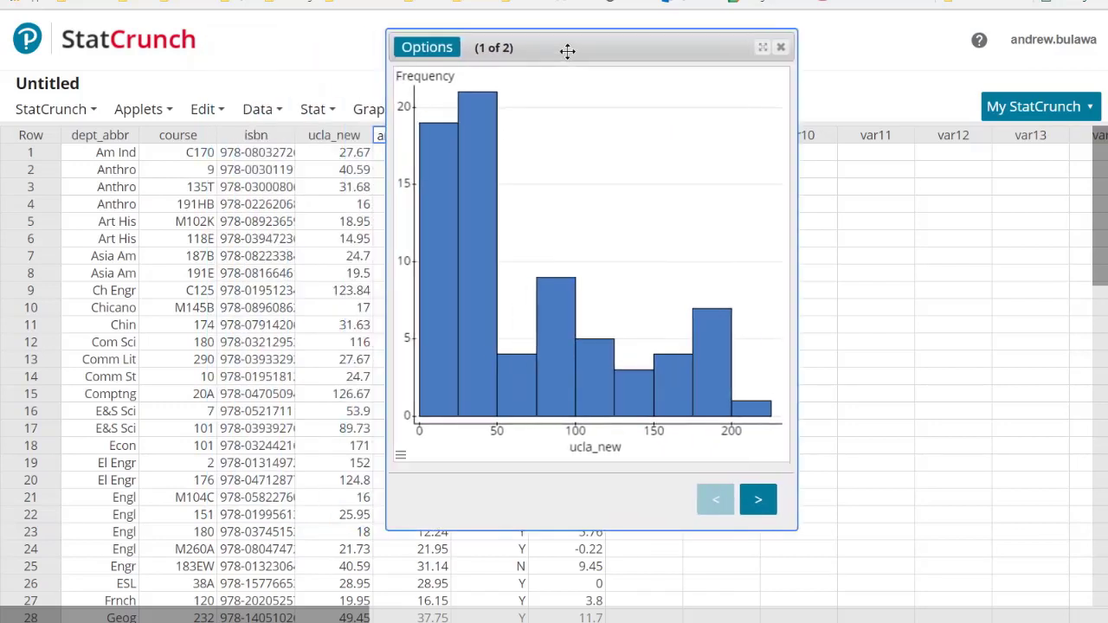
left_click(421, 53)
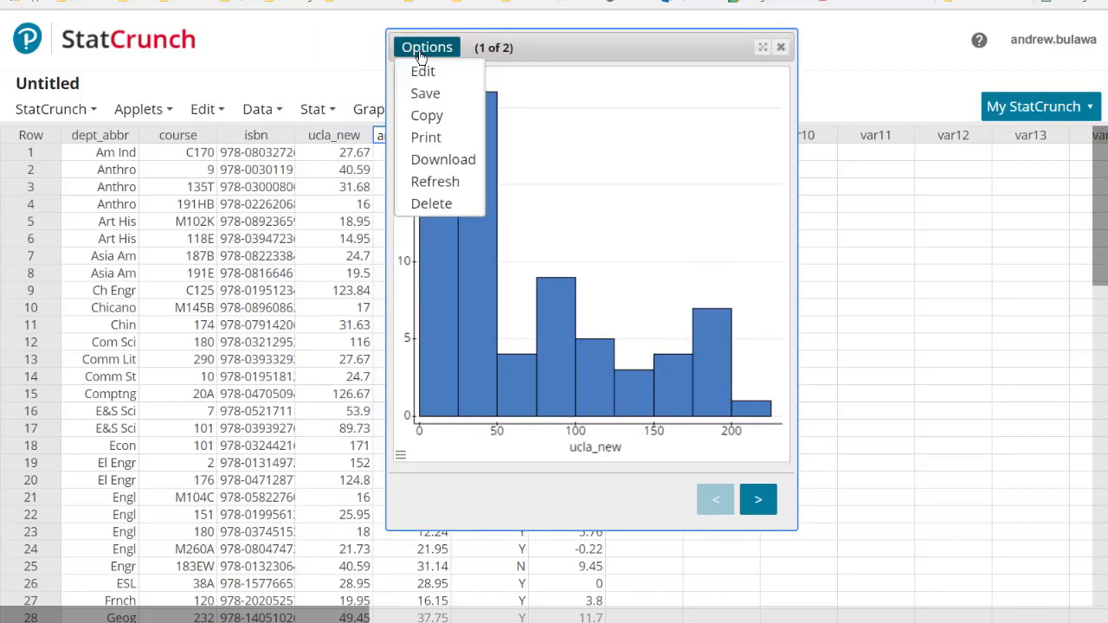
left_click(421, 73)
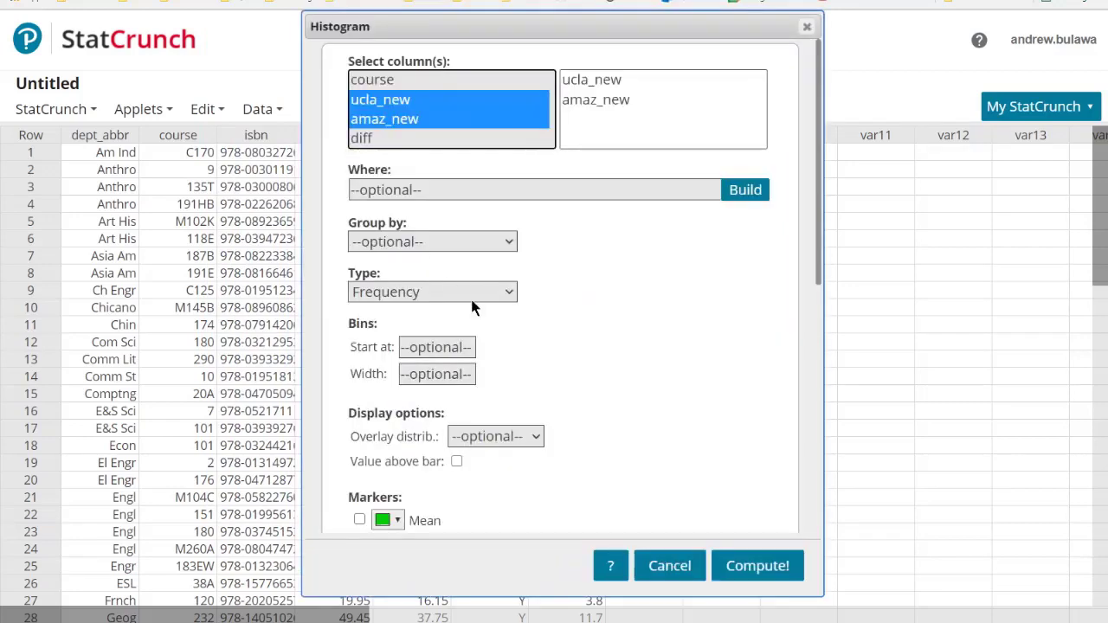
scroll(519, 342, "down", 3)
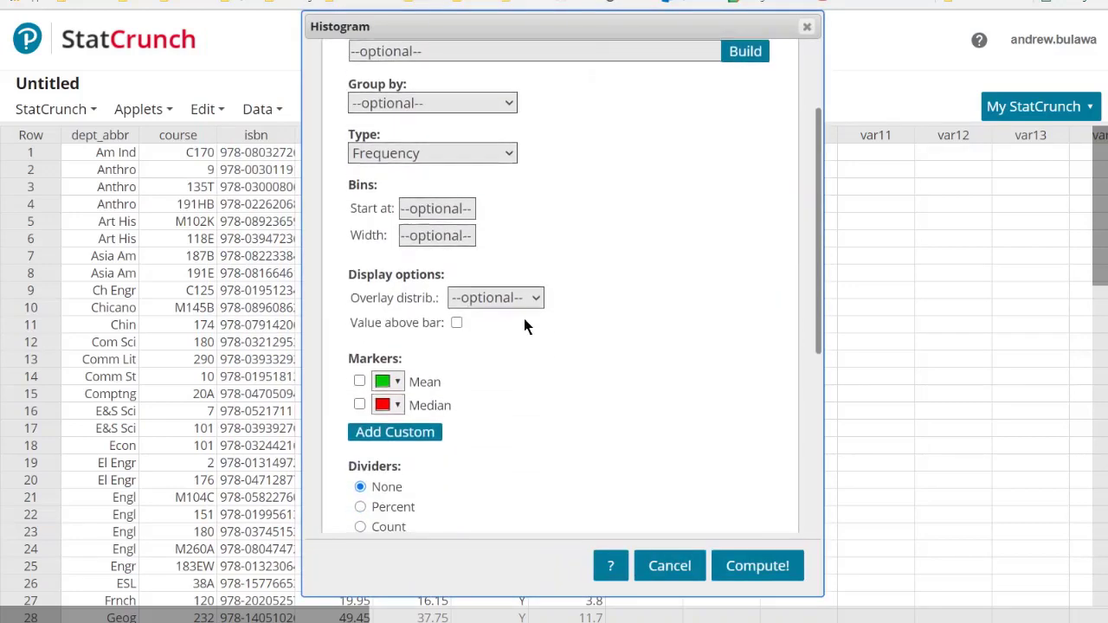
scroll(524, 327, "down", 3)
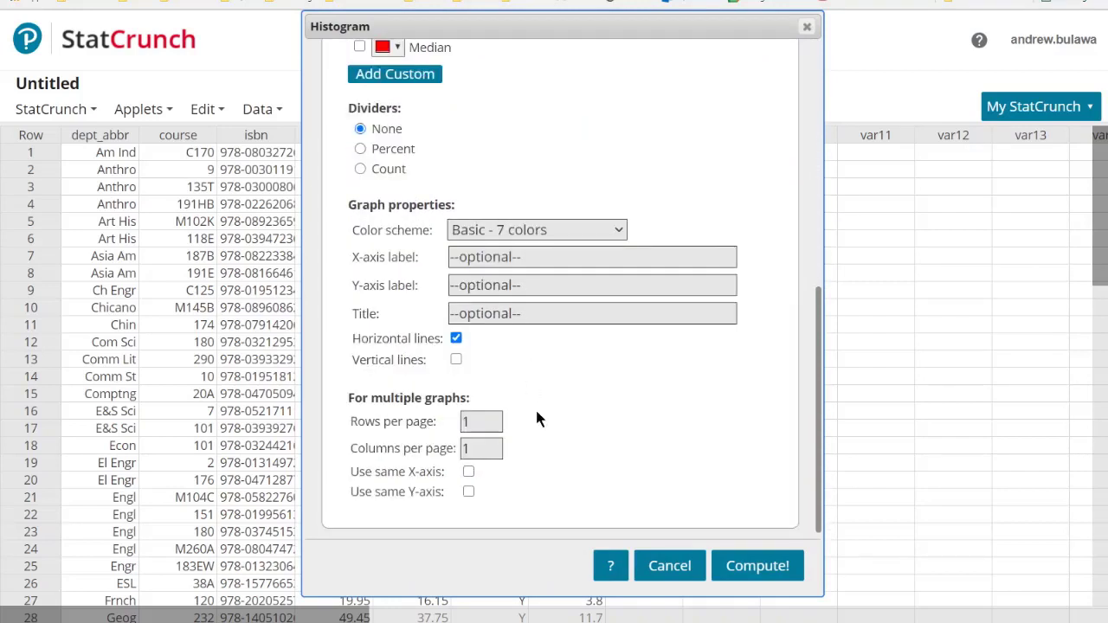
left_click(468, 473)
double_click(479, 450)
left_click(727, 579)
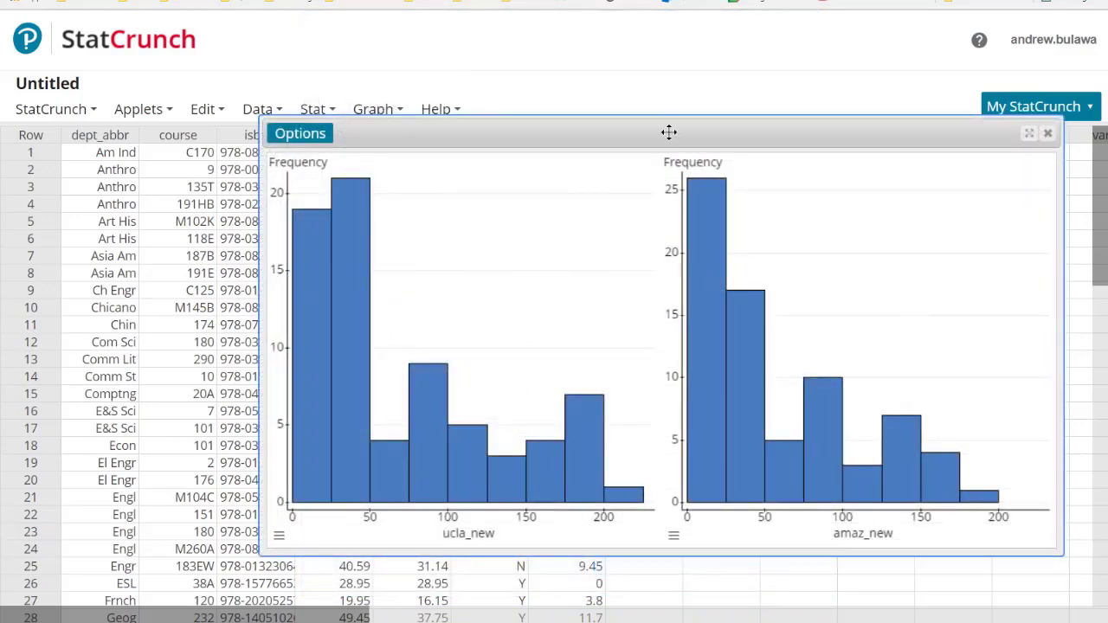
left_click_drag(667, 131, 571, 103)
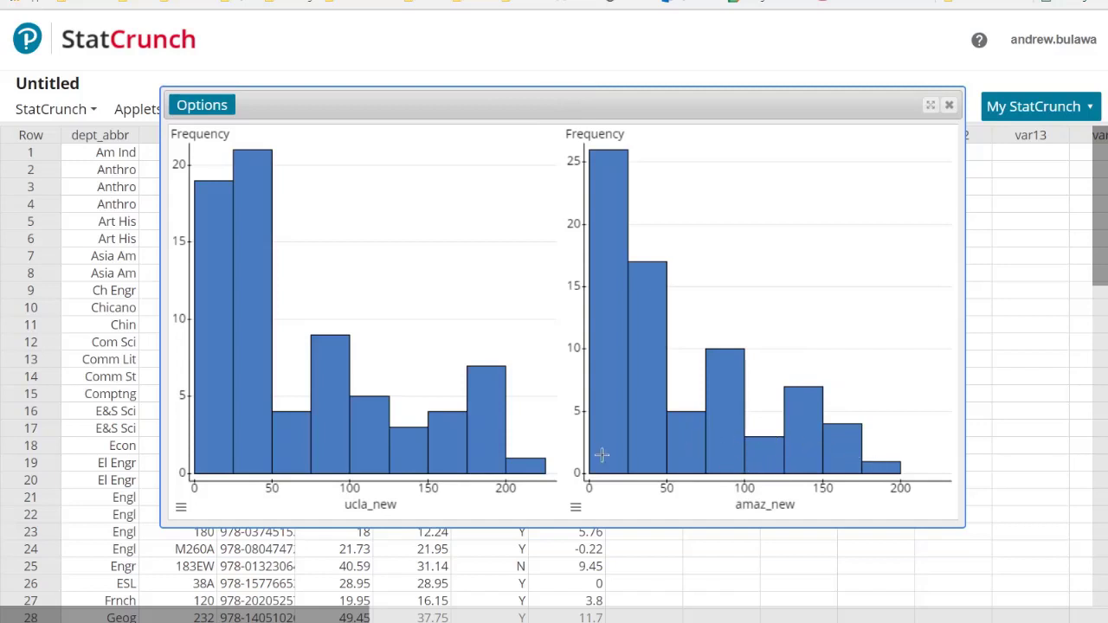
Stack the two histograms vertically by setting 2 rows and 1 column per page.
mouse_move(441, 462)
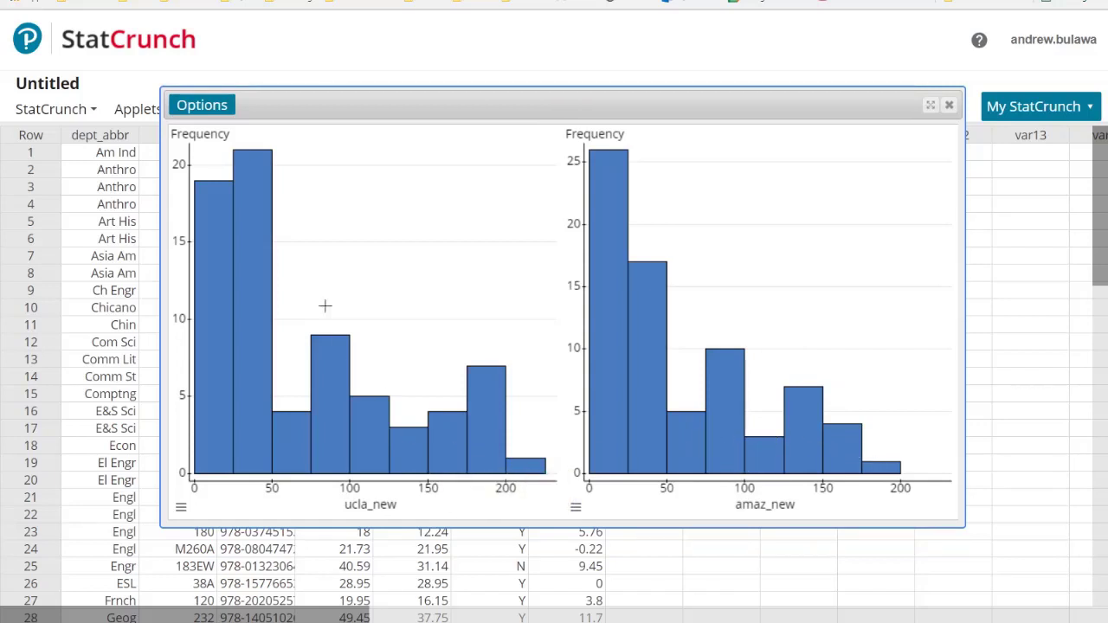
left_click(208, 108)
left_click(221, 126)
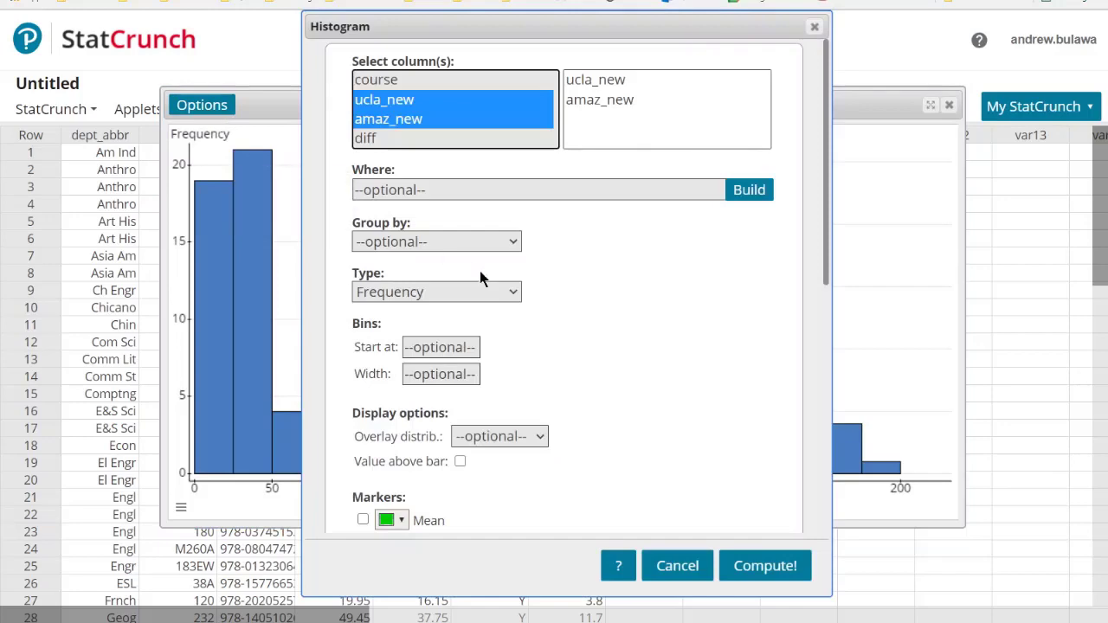
scroll(508, 303, "down", 6)
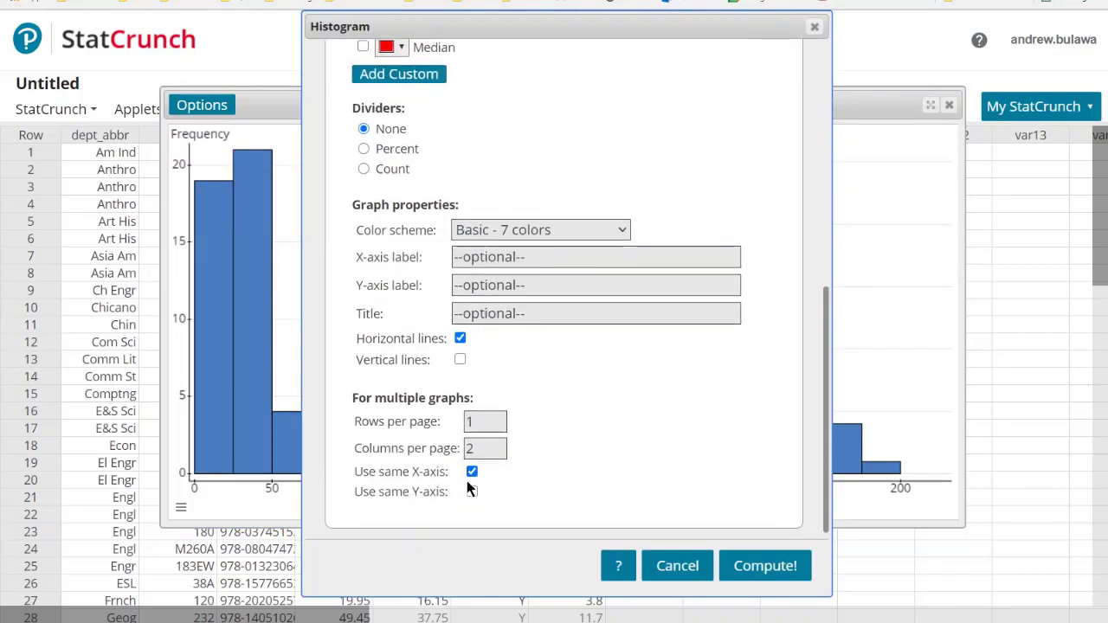
double_click(464, 423)
type("2")
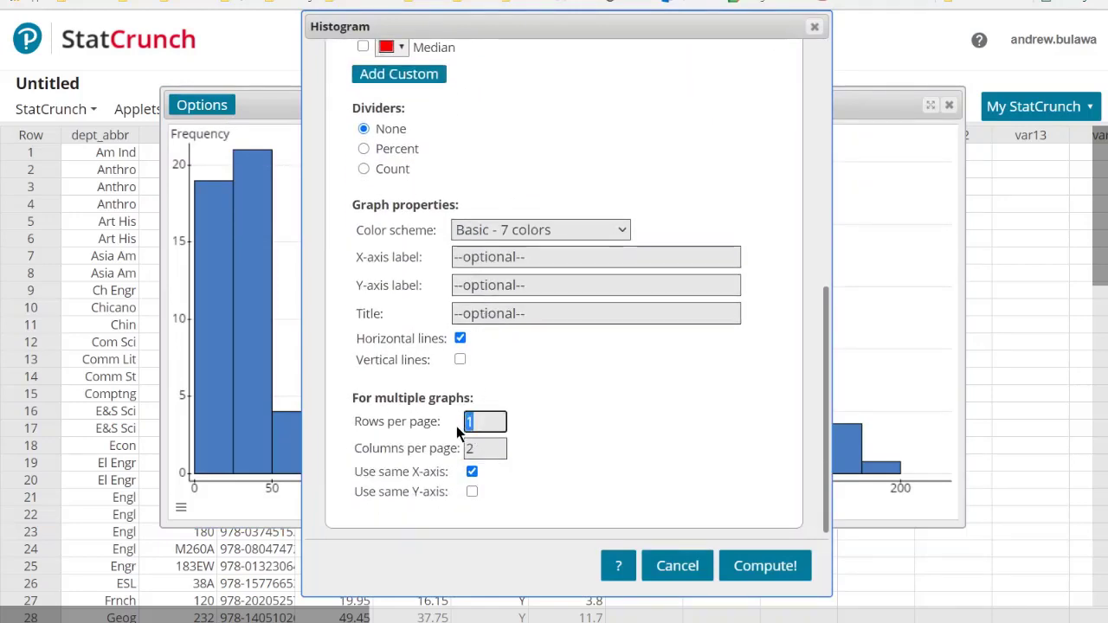
key("Tab")
type("1")
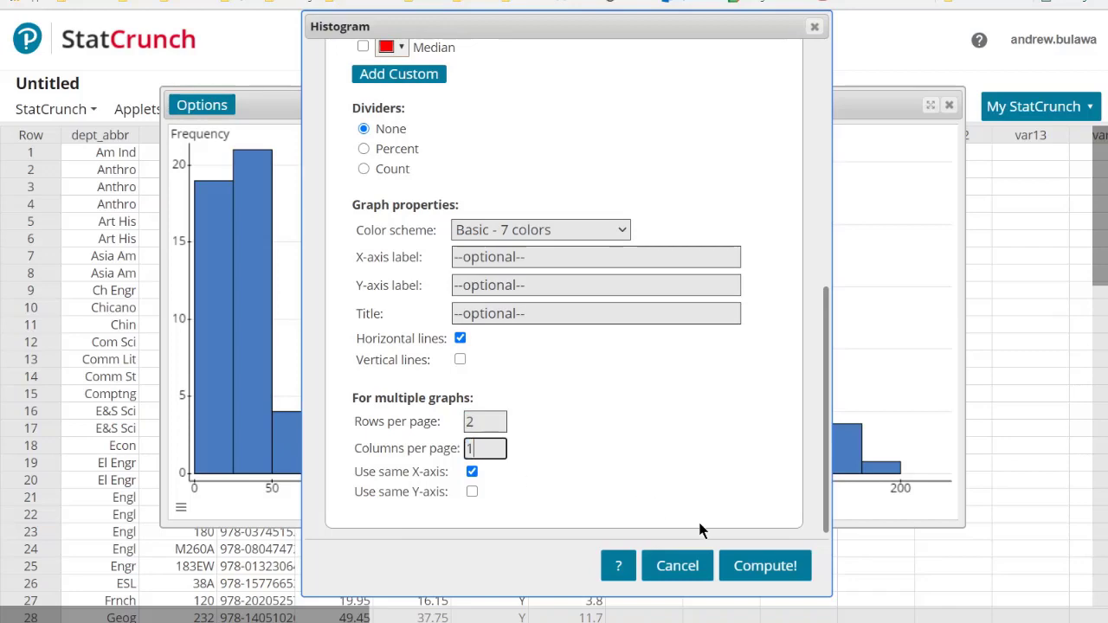
left_click(737, 564)
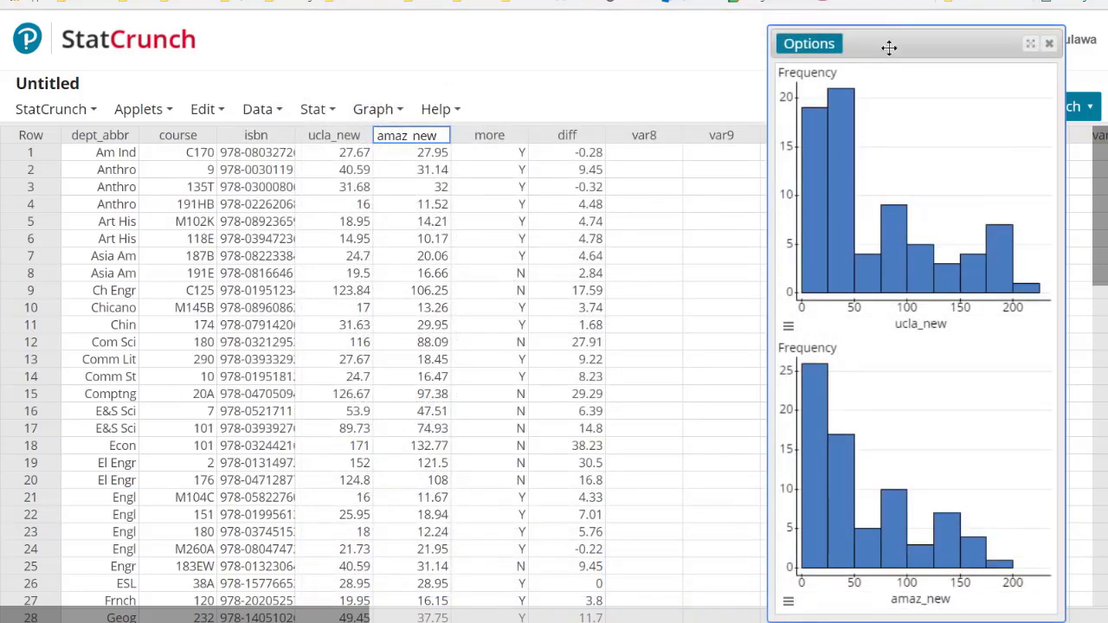
Reposition and widen the stacked histogram window to compare the two distributions, and close it.
left_click_drag(883, 45, 352, 31)
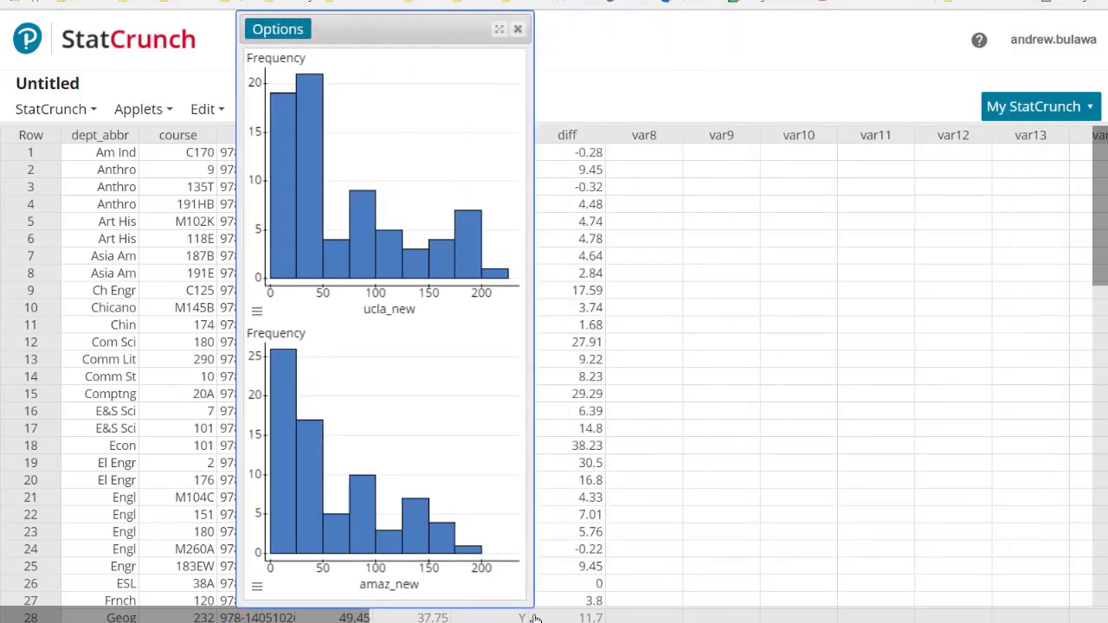
left_click_drag(534, 608, 752, 561)
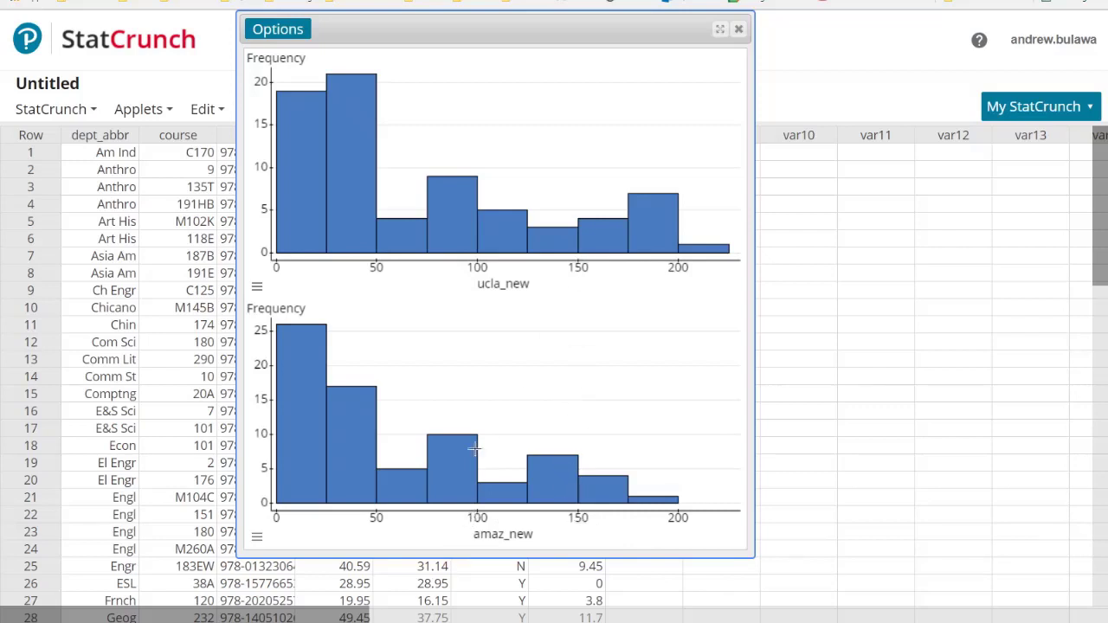
mouse_move(389, 252)
left_click(741, 31)
Create boxplots of ucla_new and amaz_new with the boxes drawn horizontally.
left_click(374, 109)
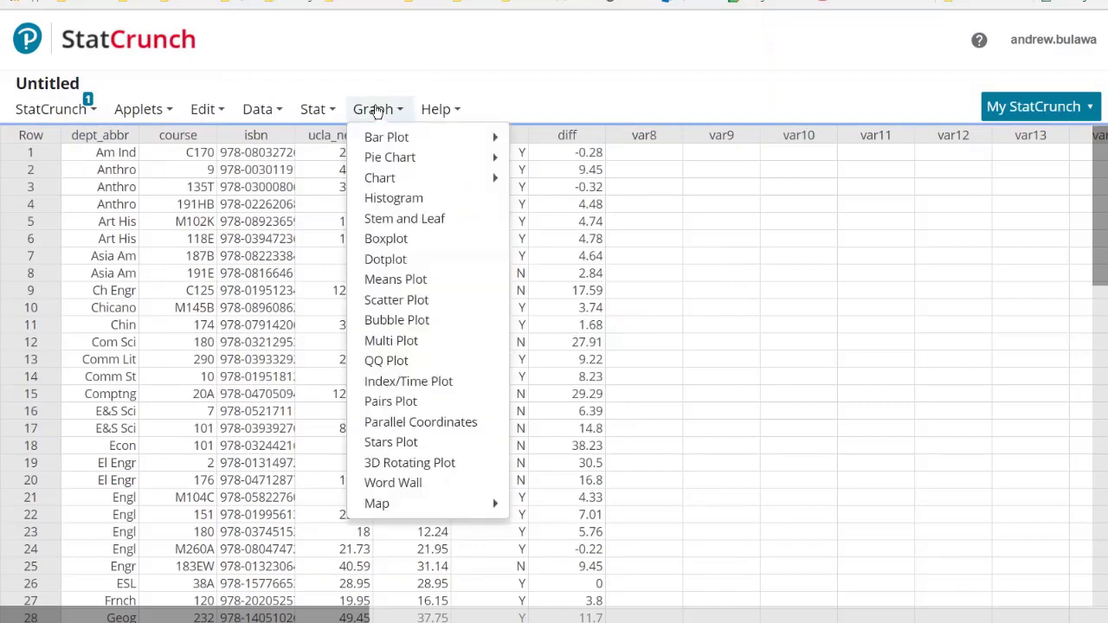
left_click(377, 111)
left_click(377, 111)
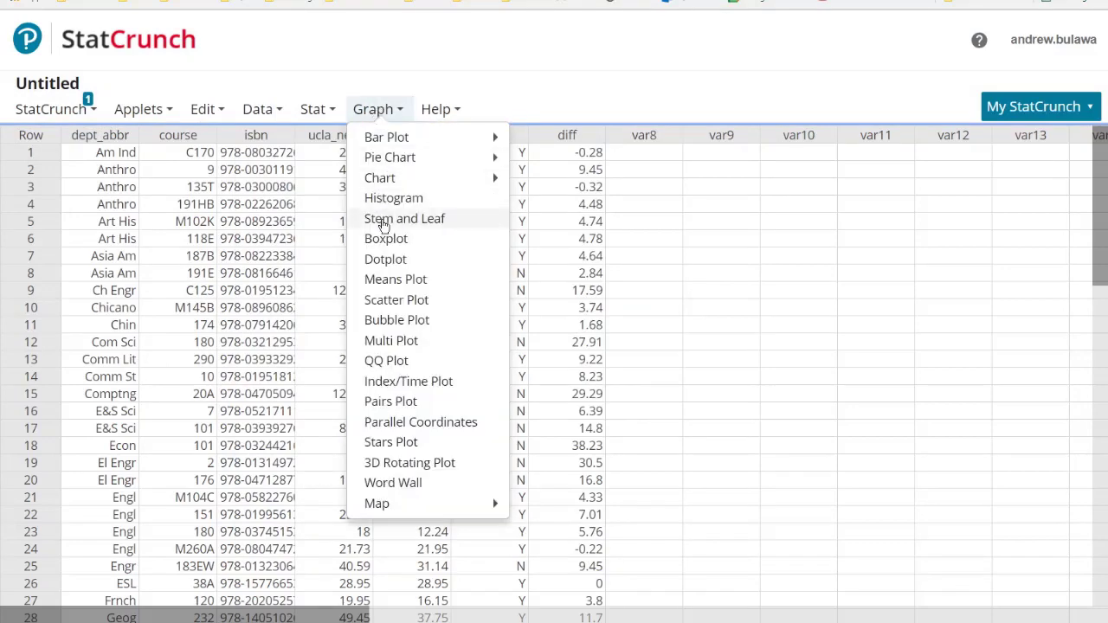
left_click(387, 241)
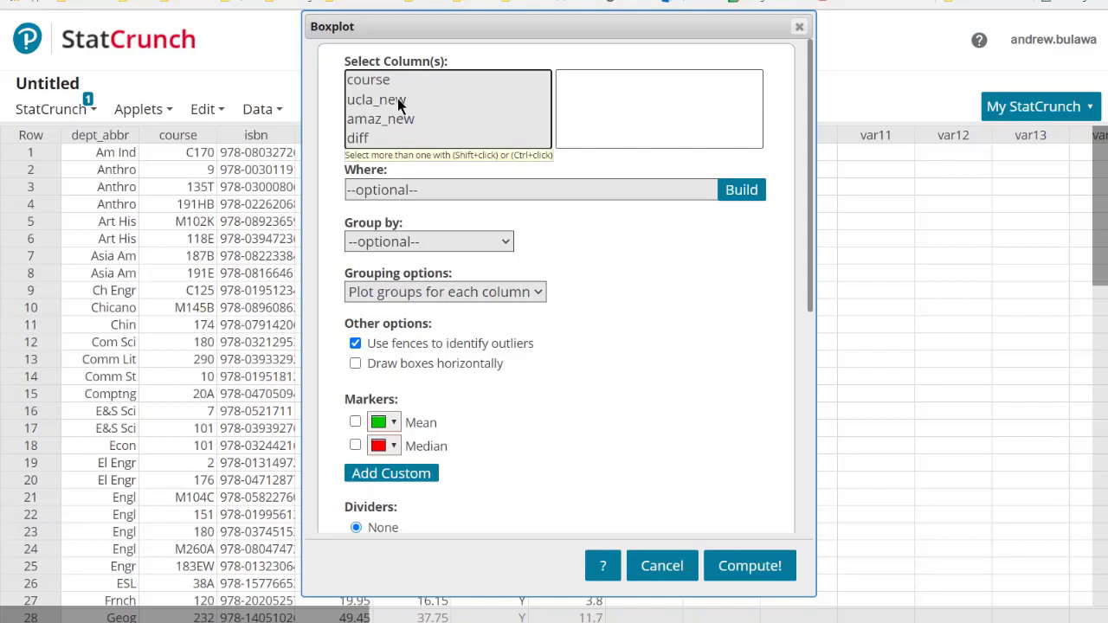
left_click_drag(398, 101, 398, 119)
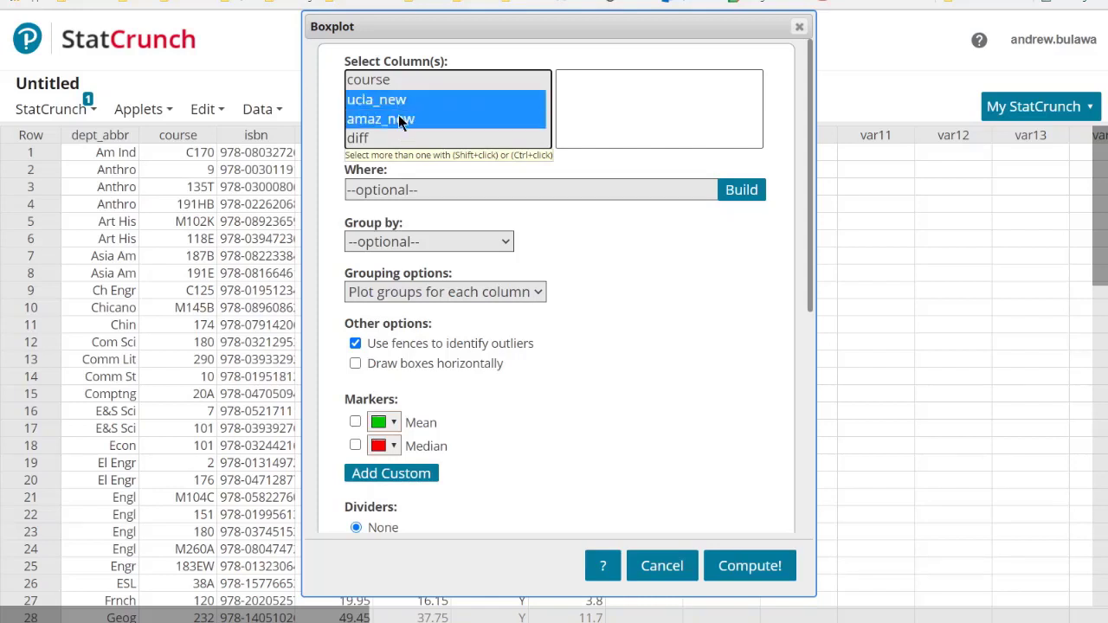
left_click(355, 365)
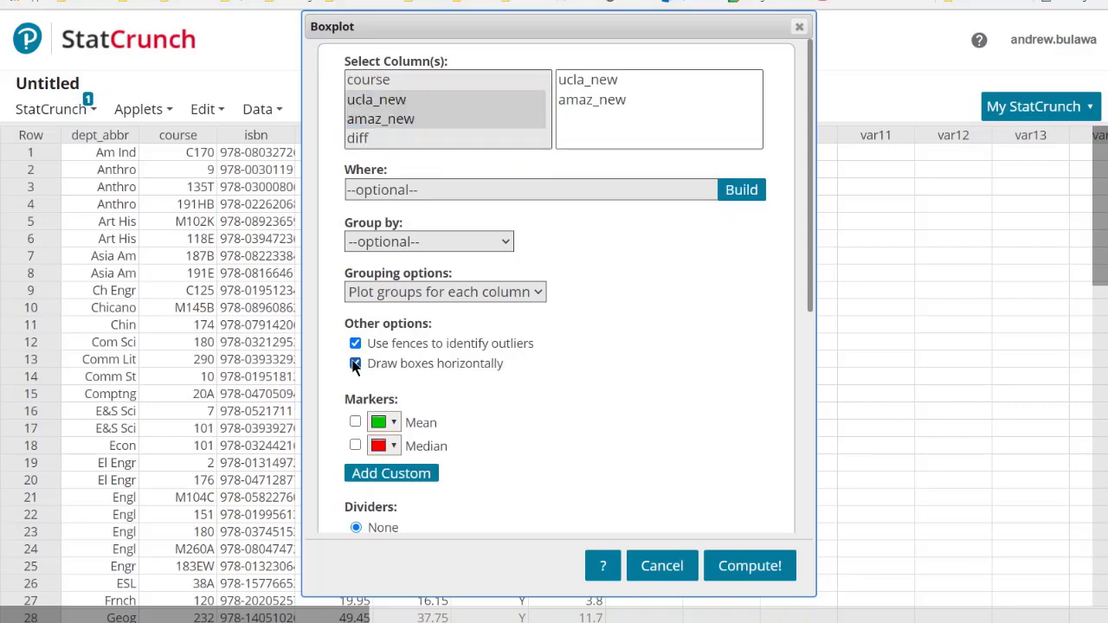
left_click(745, 566)
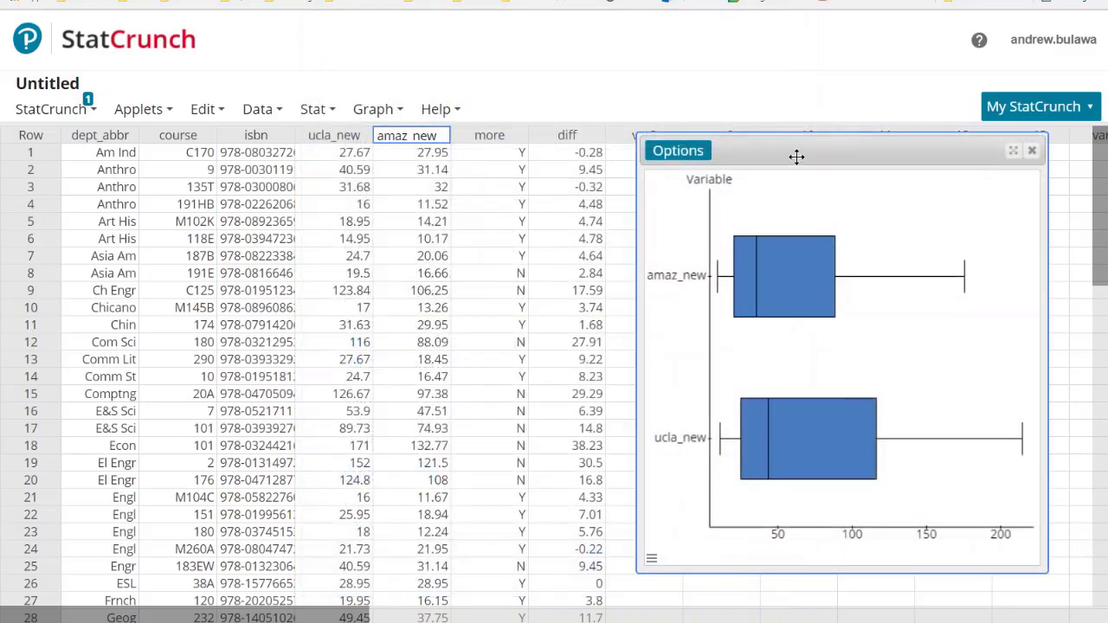
Reposition and widen the boxplot window to compare the amaz_new and ucla_new boxes, and close it.
left_click_drag(797, 157, 374, 83)
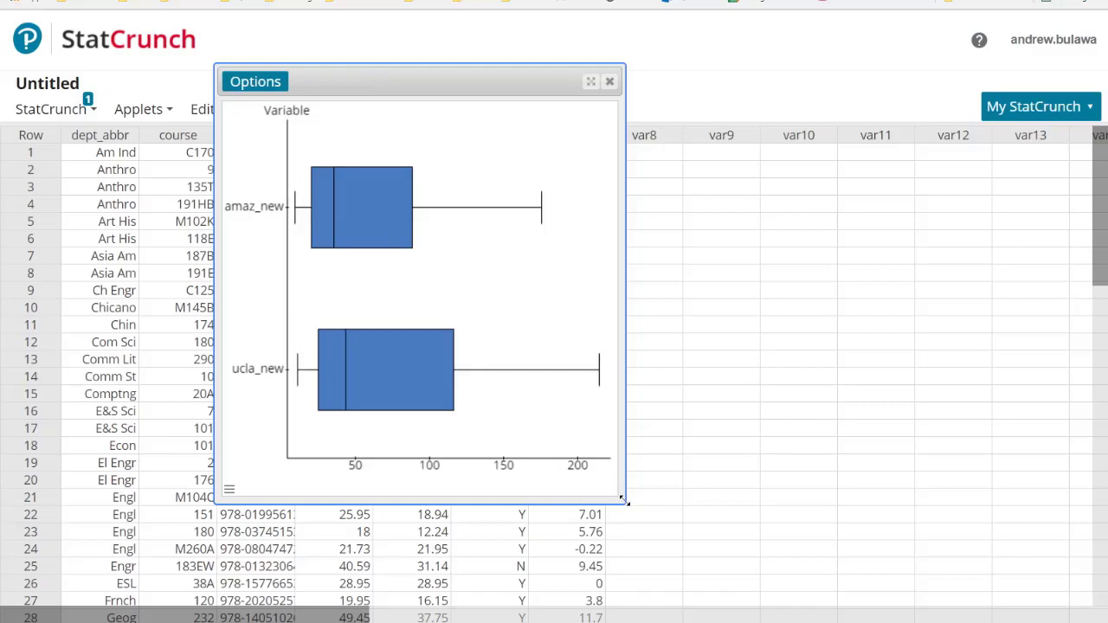
left_click_drag(622, 501, 856, 395)
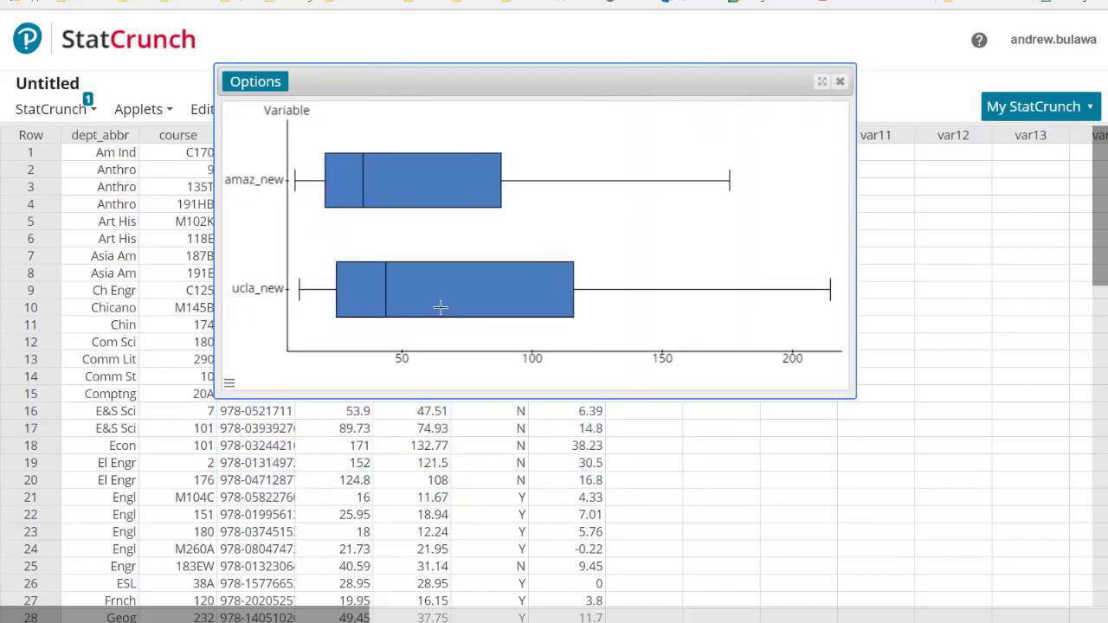
mouse_move(232, 183)
left_mouse_down()
mouse_move(397, 175)
mouse_move(243, 179)
left_mouse_up()
left_click_drag(231, 272, 289, 303)
left_click(840, 83)
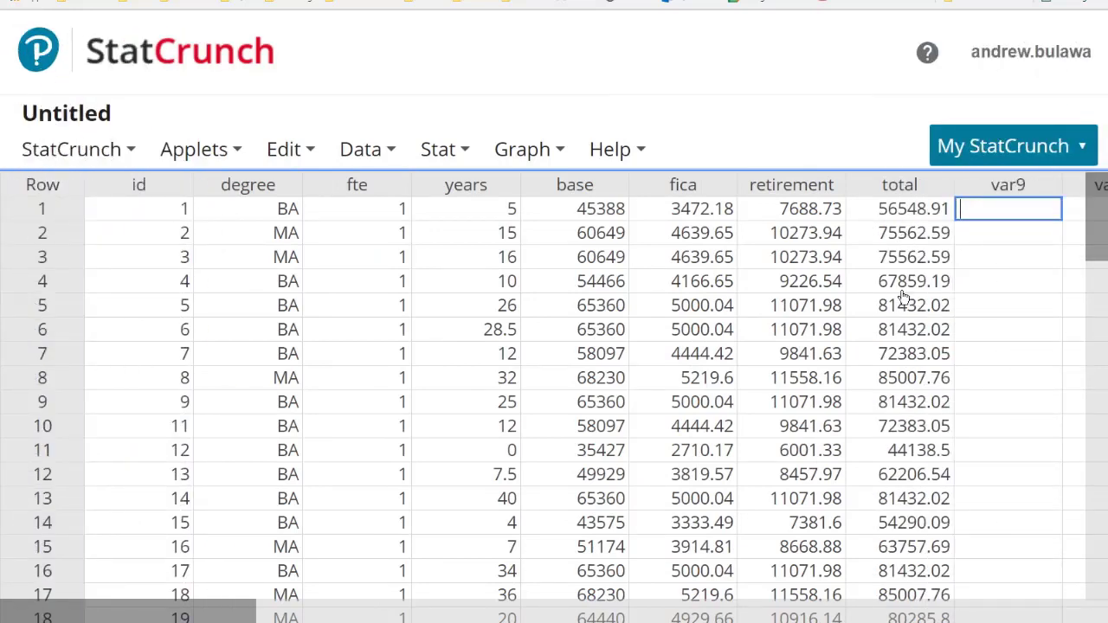
Set up a histogram of the base column with the values grouped by degree.
double_click(551, 184)
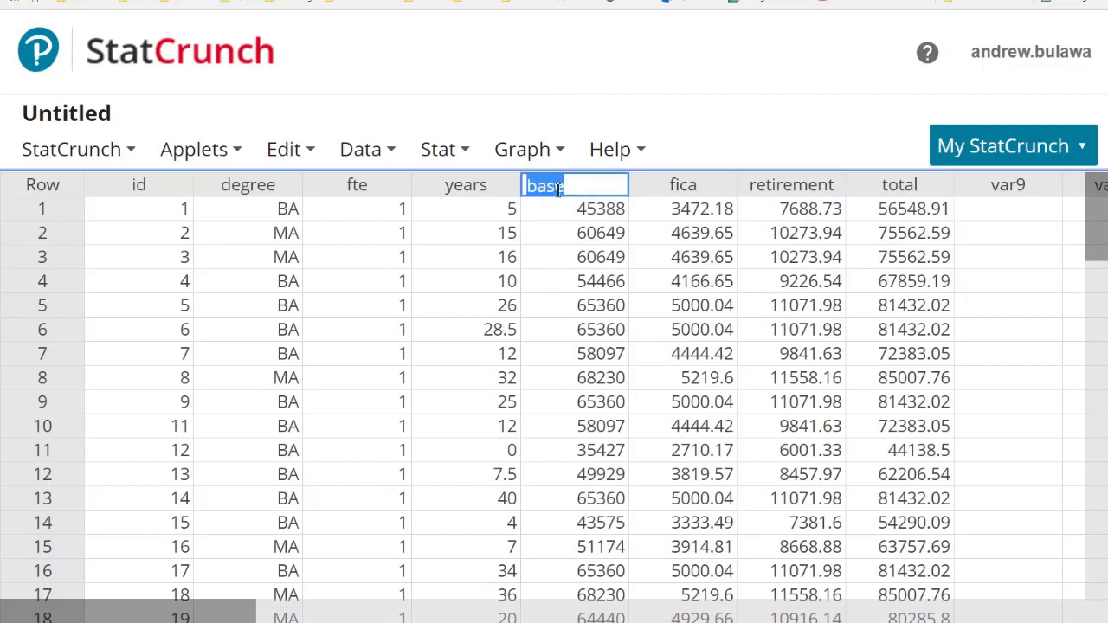
double_click(210, 186)
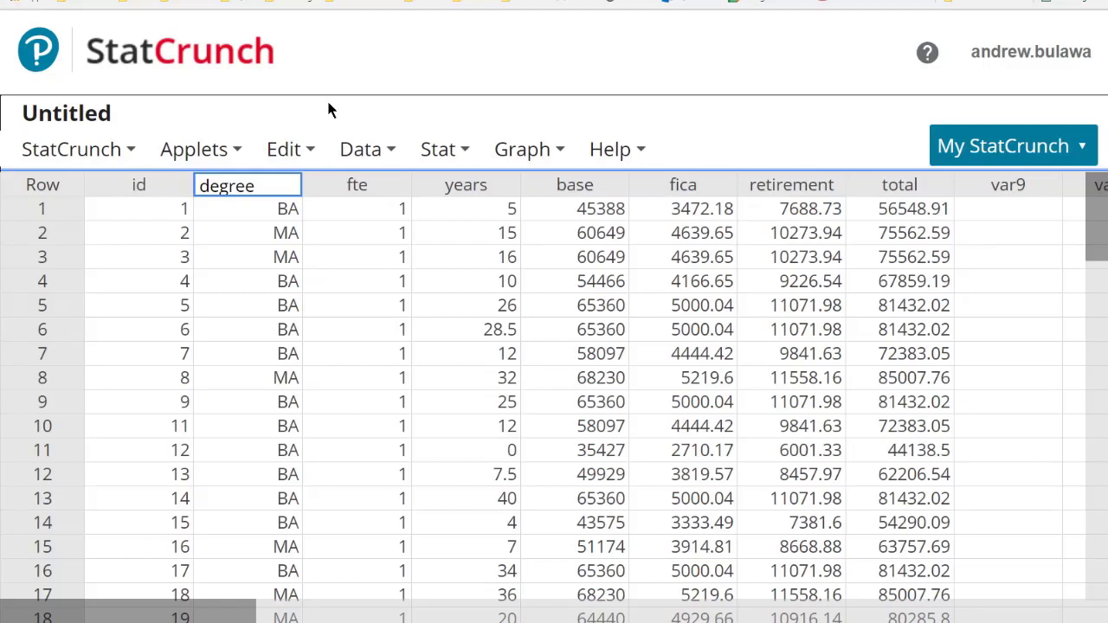
mouse_move(524, 149)
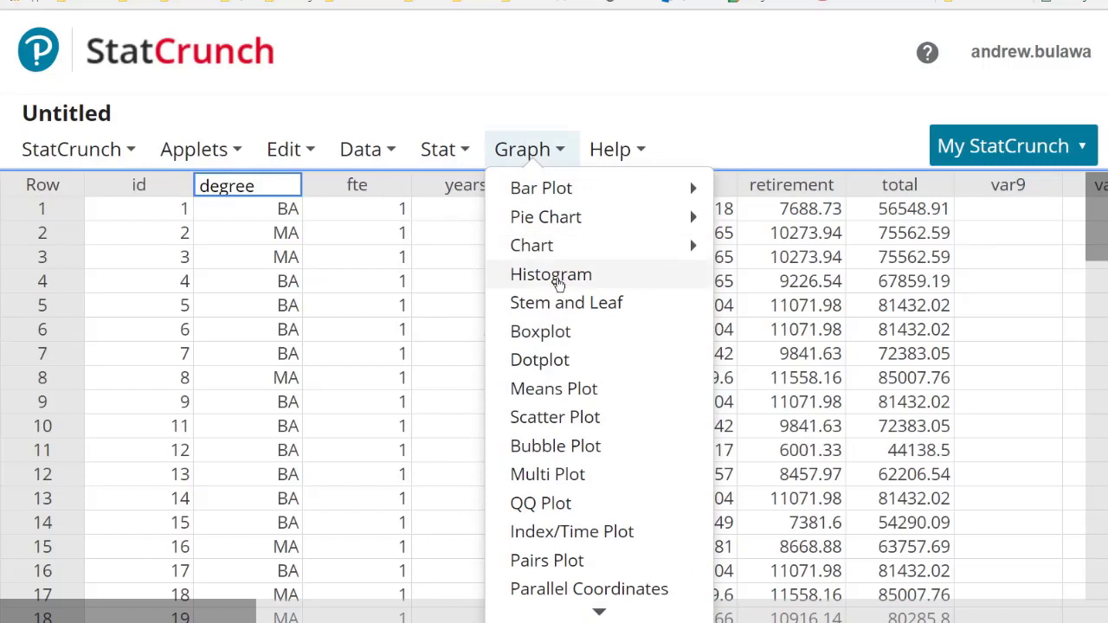
left_click(555, 274)
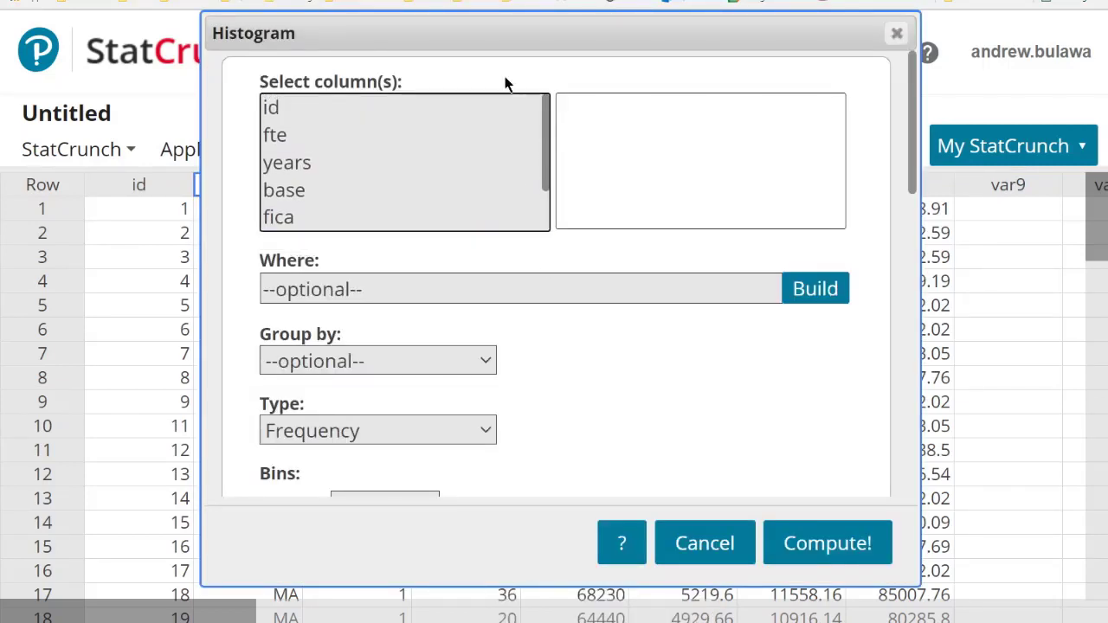
left_click_drag(500, 37, 606, 37)
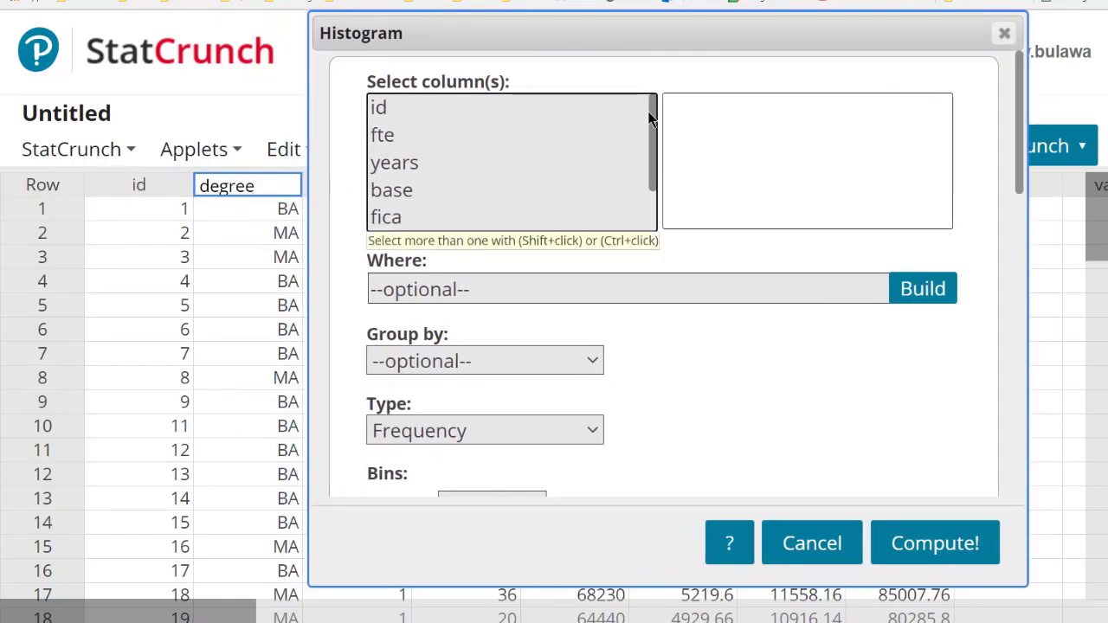
mouse_move(656, 107)
left_mouse_down()
mouse_move(656, 148)
mouse_move(656, 116)
left_mouse_up()
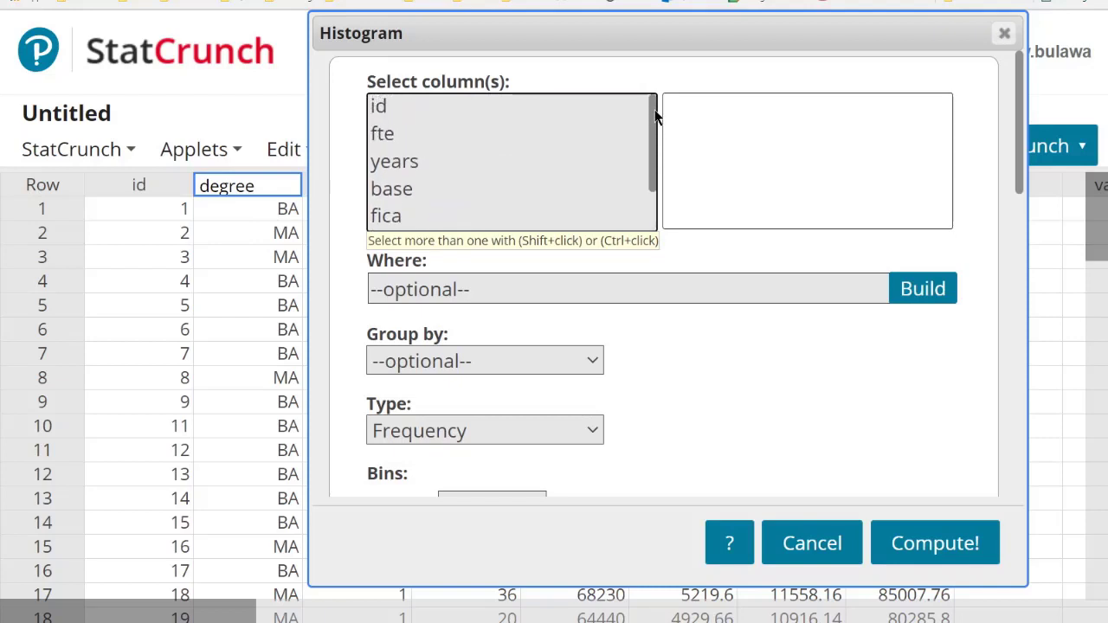
left_click(383, 189)
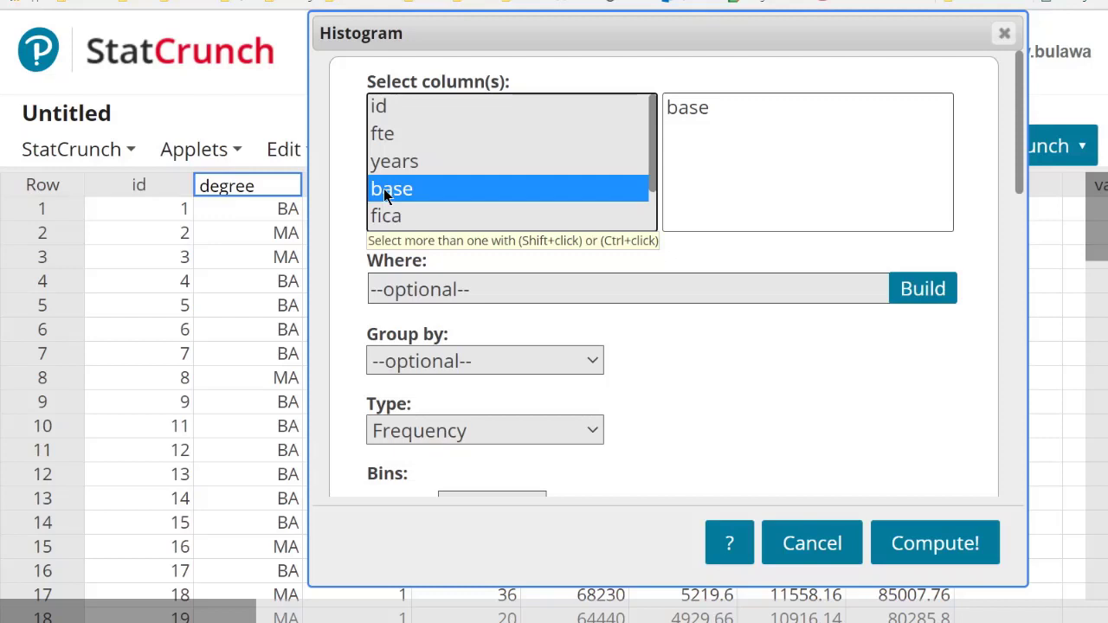
left_click(585, 359)
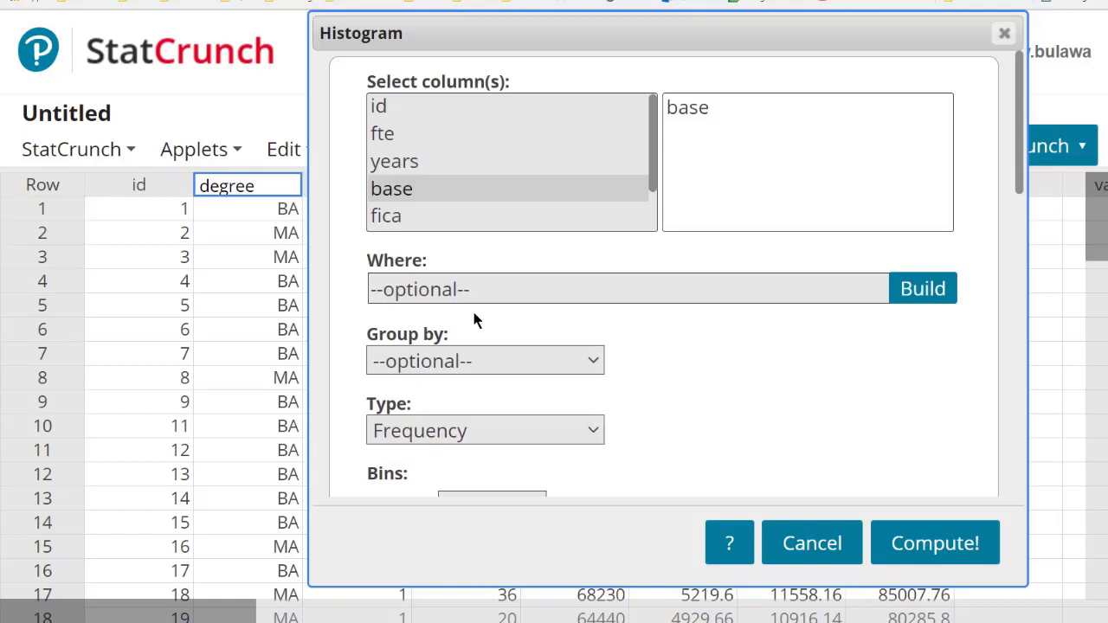
left_click(438, 145)
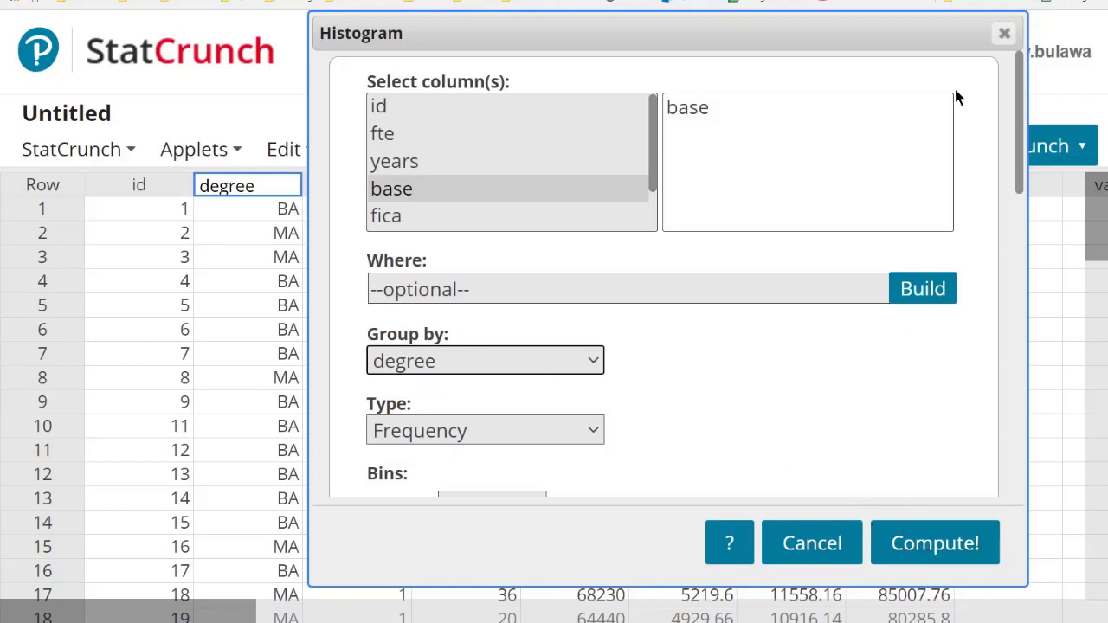
Compute the histograms with 2 rows per page and the same X-axis, and reposition and widen the resulting window.
left_click_drag(1019, 105, 935, 423)
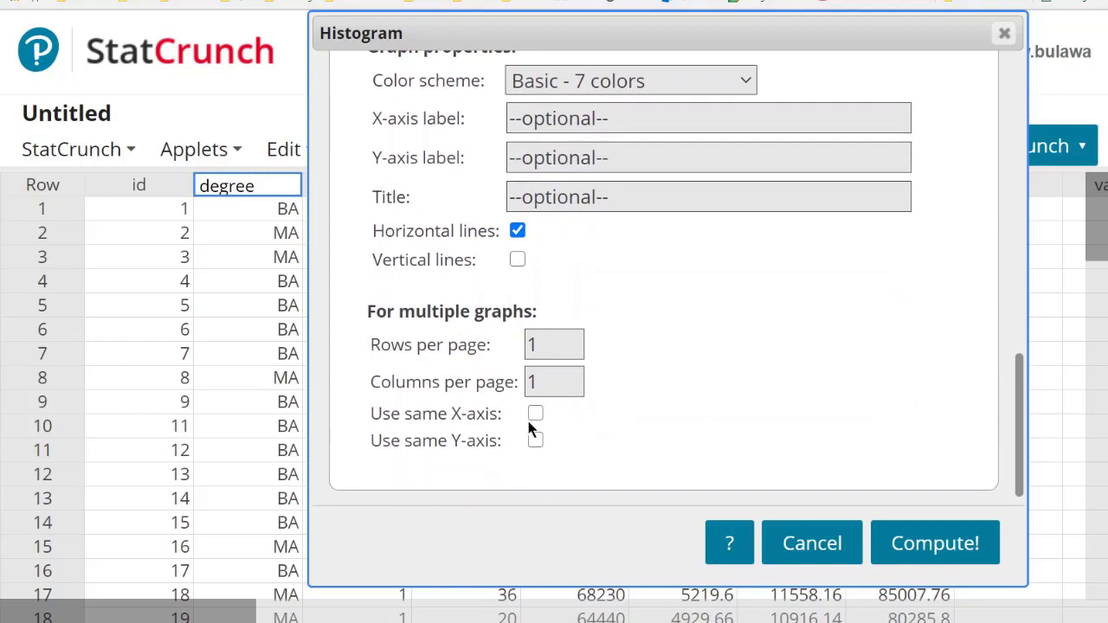
left_click_drag(545, 383, 525, 382)
left_click(538, 331)
type("2")
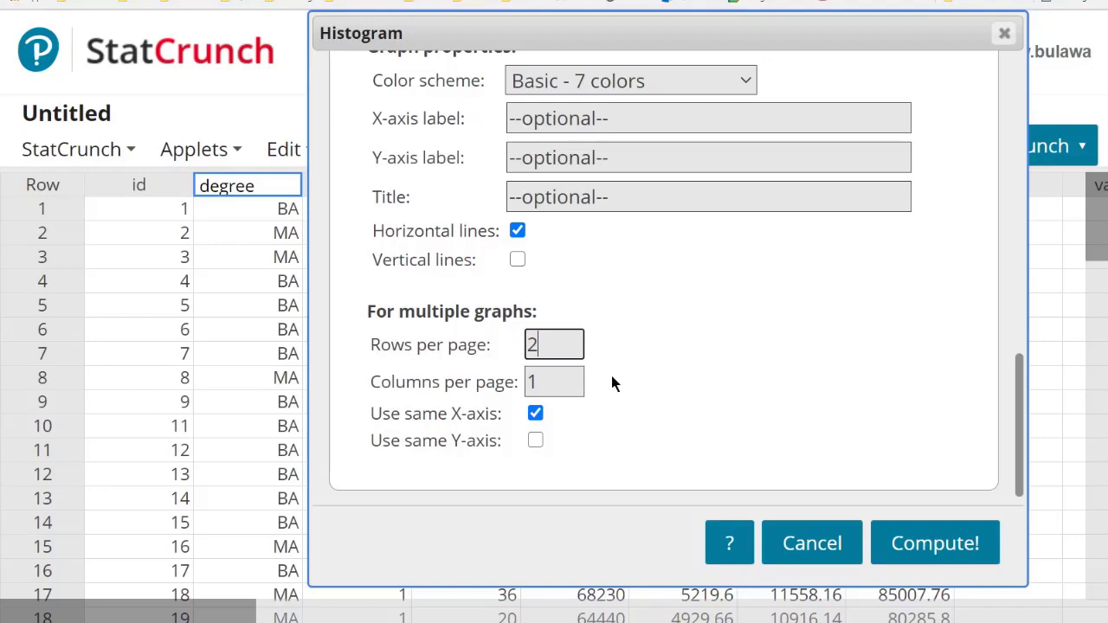
left_click(948, 554)
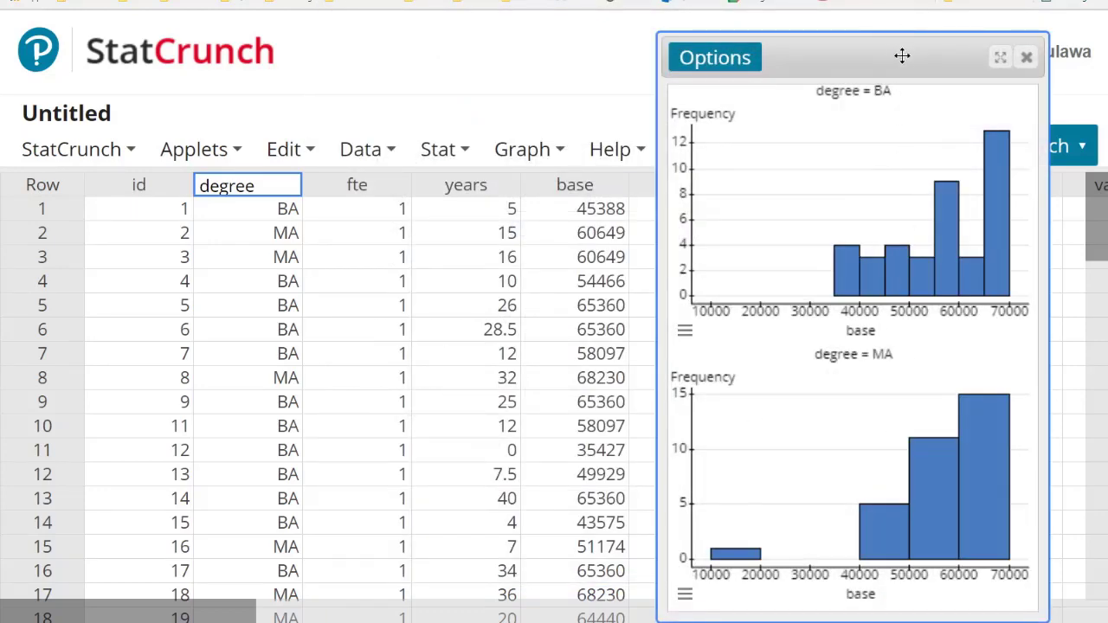
left_click_drag(900, 55, 438, 50)
left_click_drag(613, 612, 780, 517)
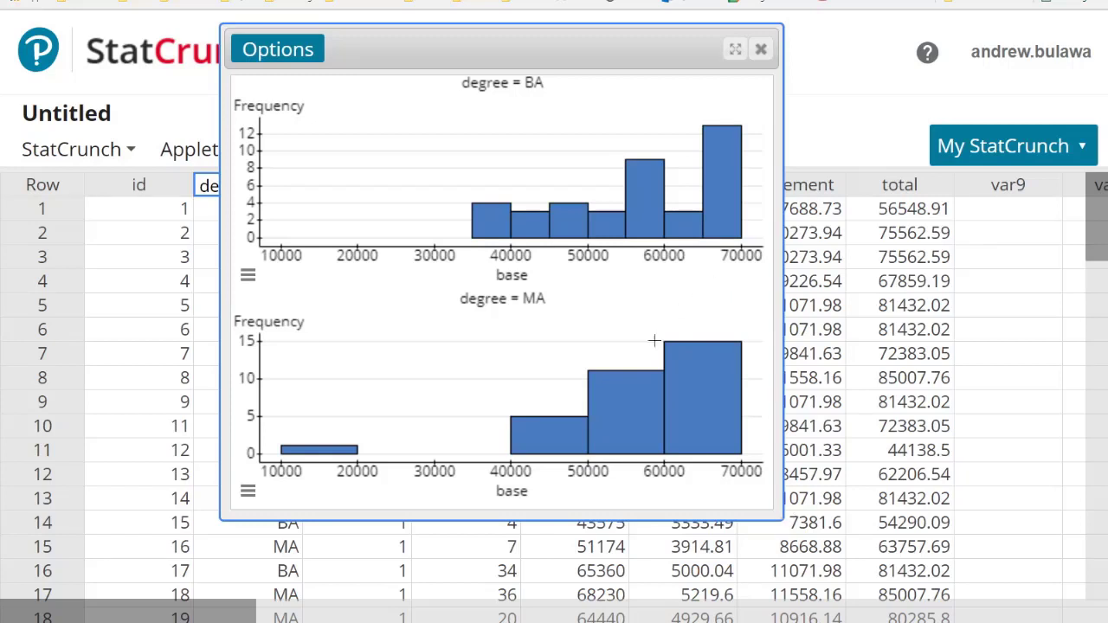
Edit the grouped histograms to use a bin width of 5000 and recompute them.
left_click(308, 49)
left_click(338, 80)
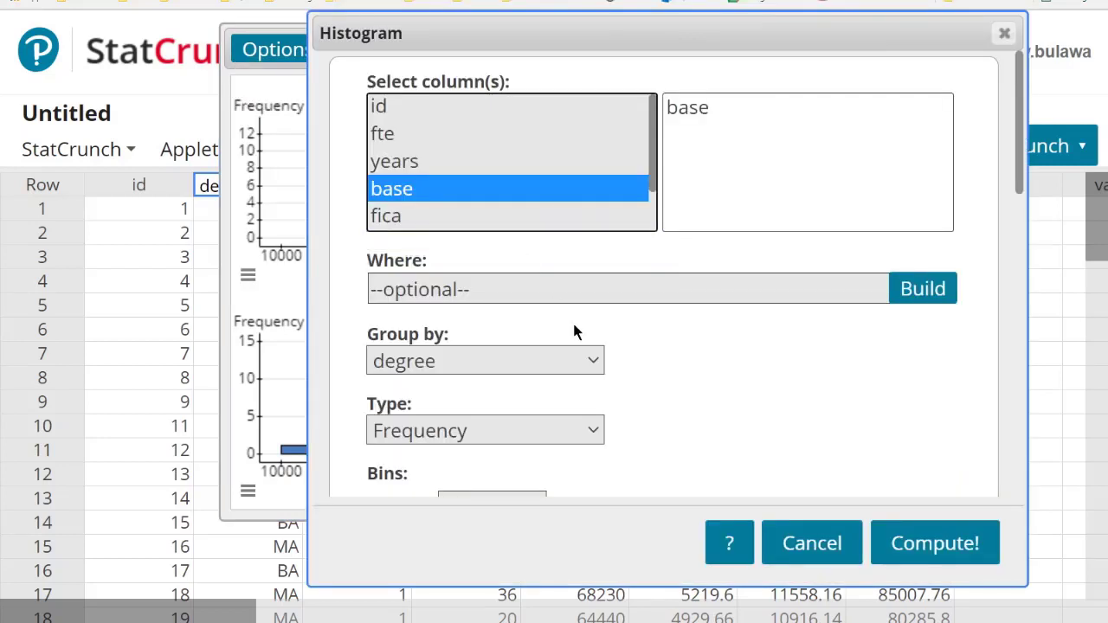
scroll(702, 319, "down", 3)
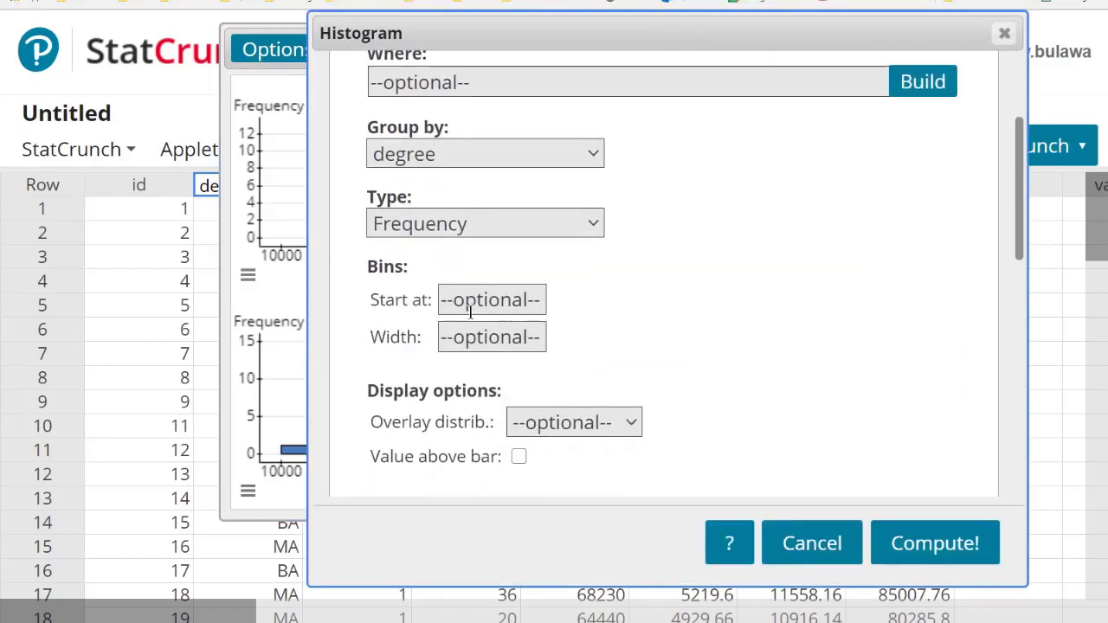
left_click(483, 338)
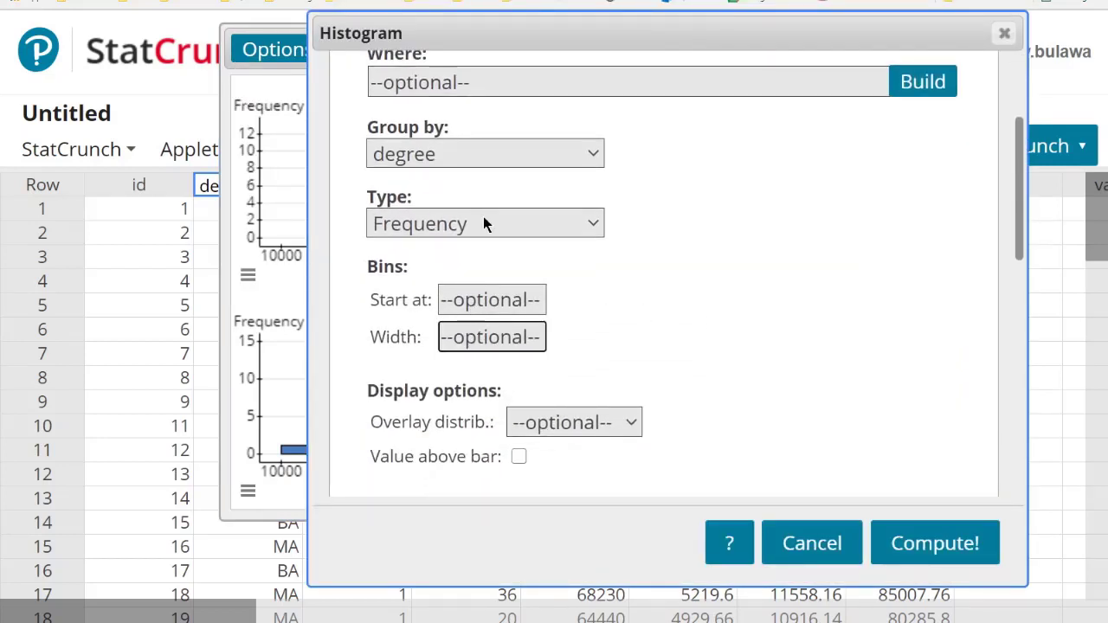
left_click_drag(552, 32, 499, 31)
scroll(493, 237, "up", 3)
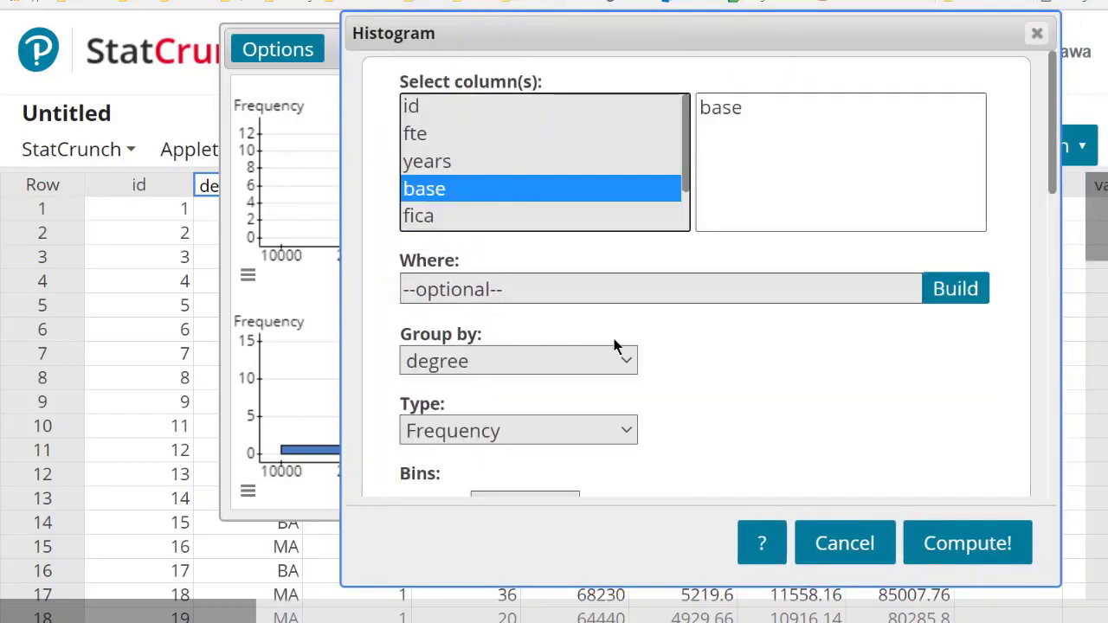
scroll(690, 379, "down", 5)
left_click(518, 336)
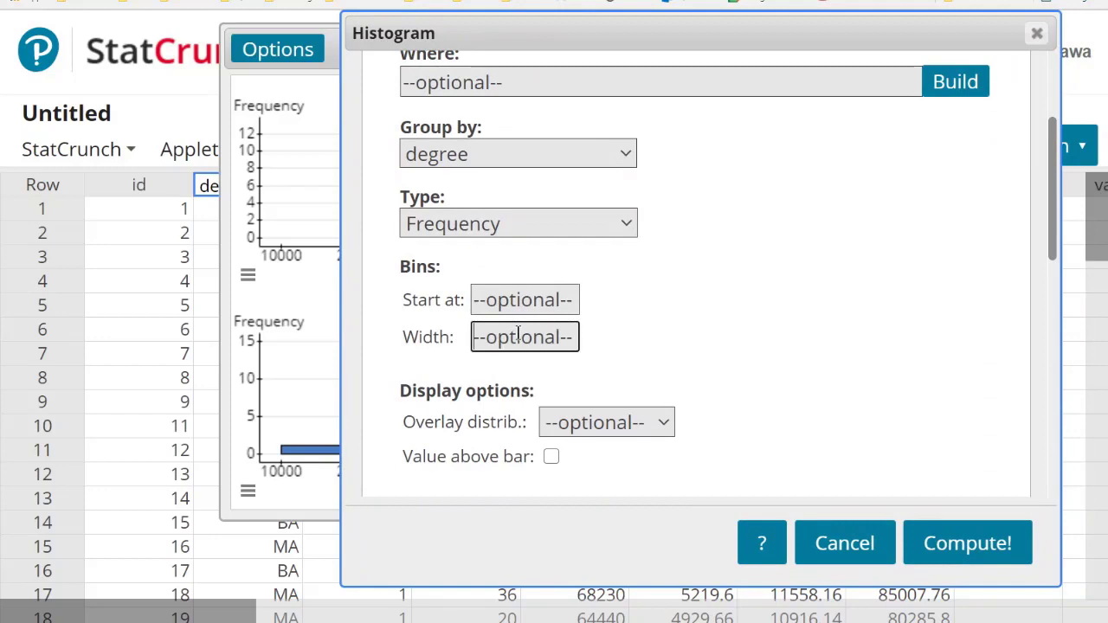
type("5000")
left_click(920, 539)
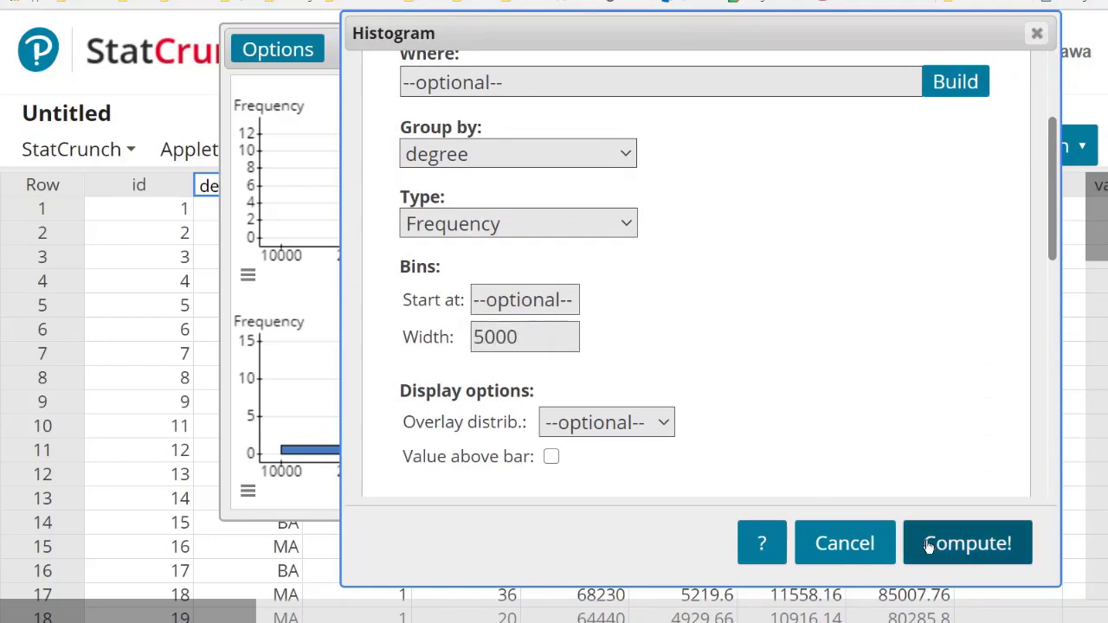
Reposition and widen the updated histogram window to compare the BA and MA distributions, and close it.
left_click_drag(848, 49, 478, 39)
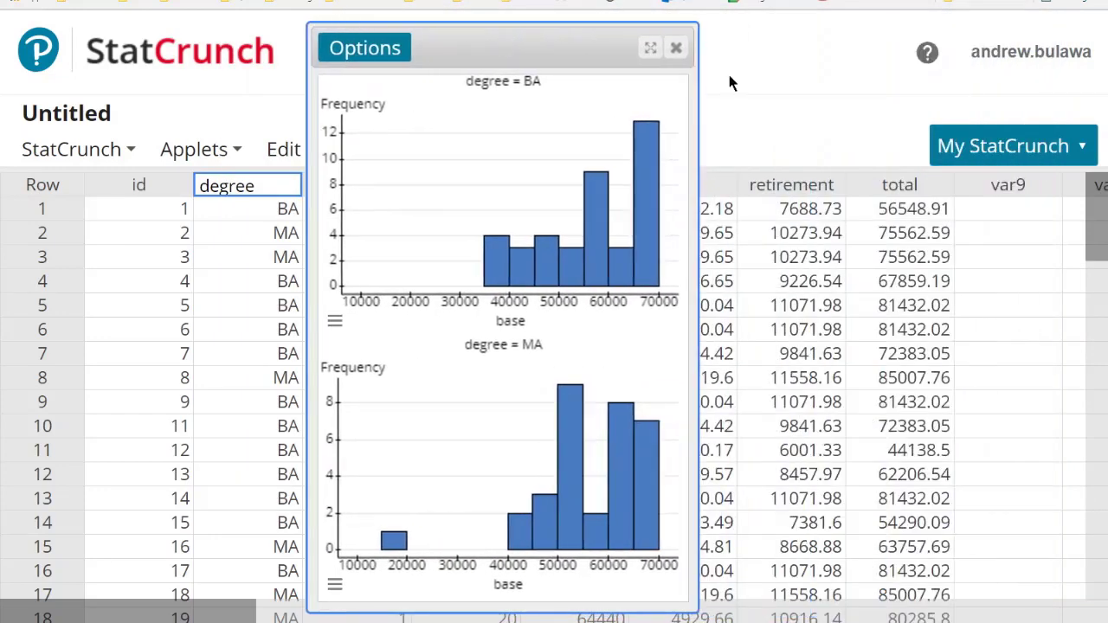
left_click_drag(698, 24, 881, 96)
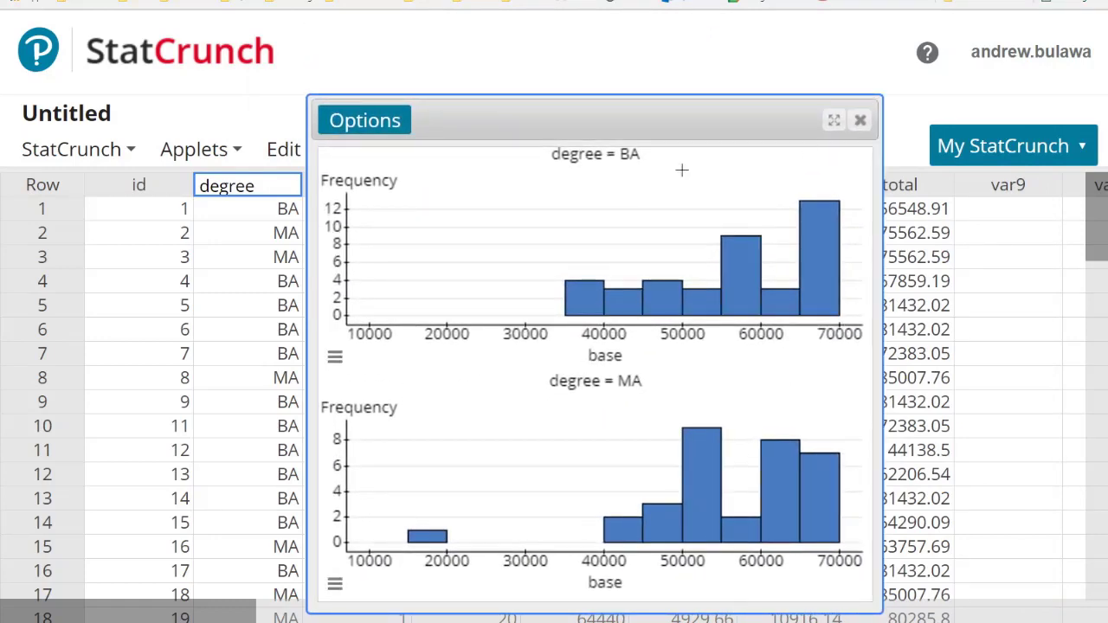
left_click(861, 124)
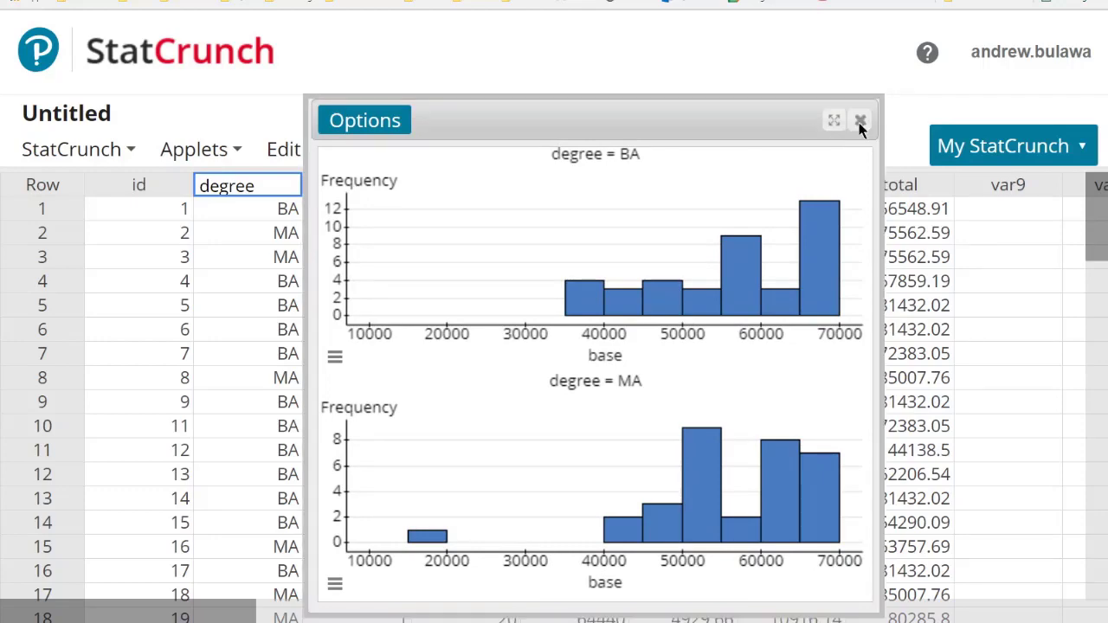
Create boxplots of base grouped by degree with the boxes drawn horizontally.
left_click(492, 149)
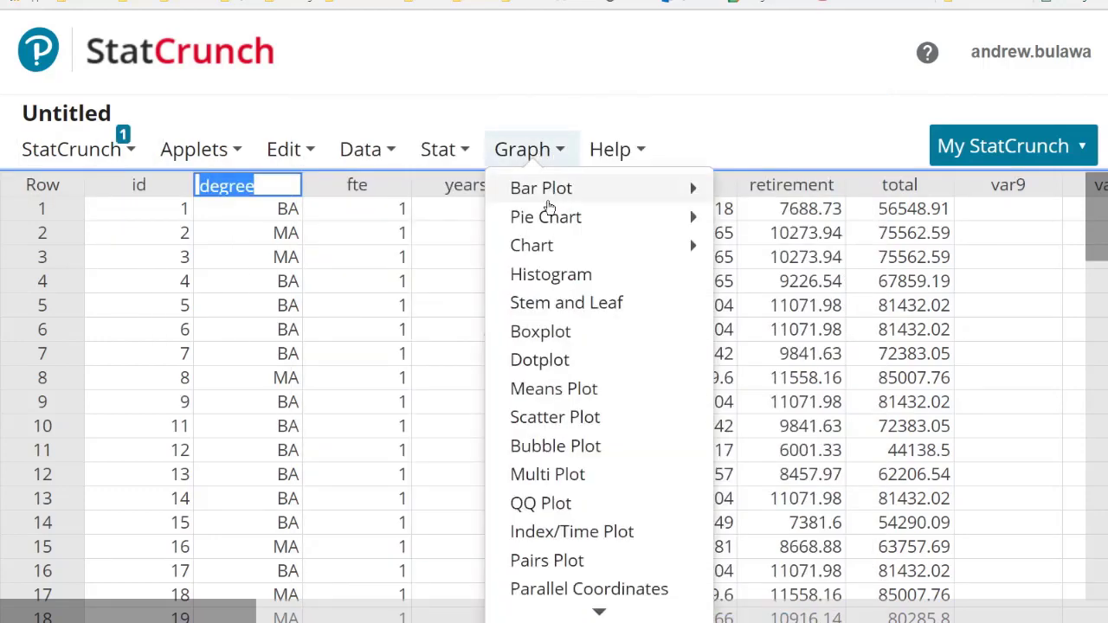
left_click(628, 341)
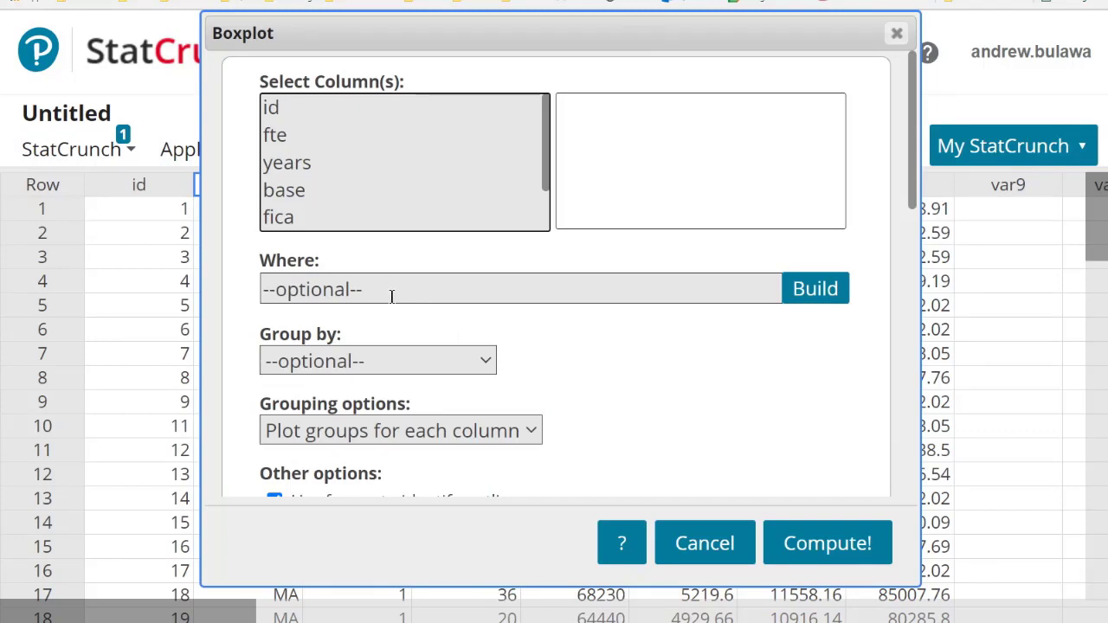
left_click(301, 192)
left_click(340, 362)
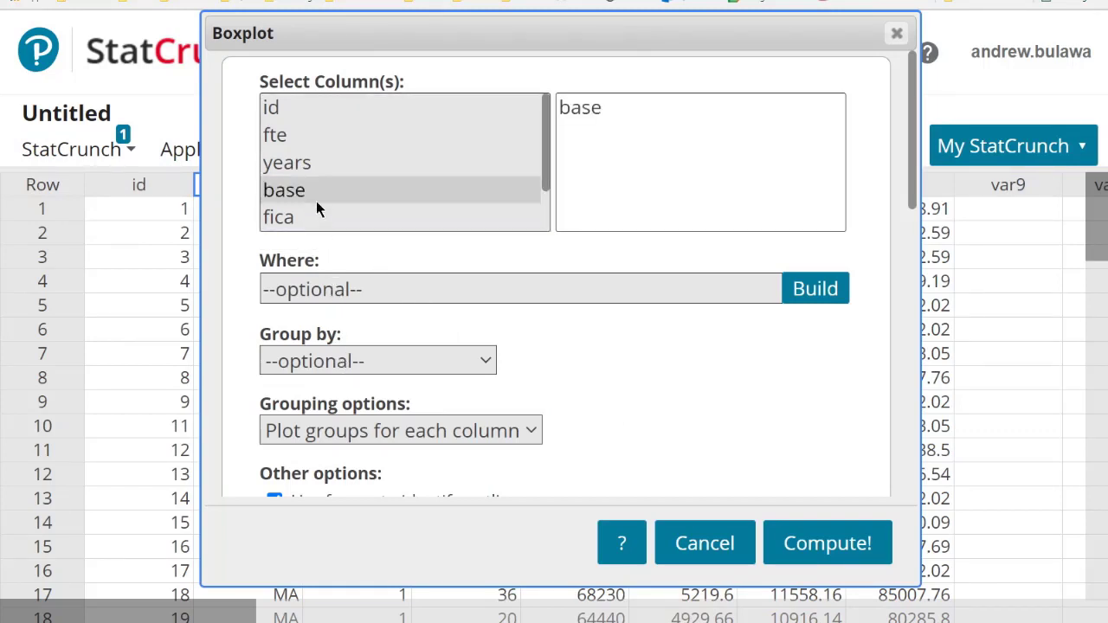
left_click(325, 158)
scroll(315, 350, "down", 3)
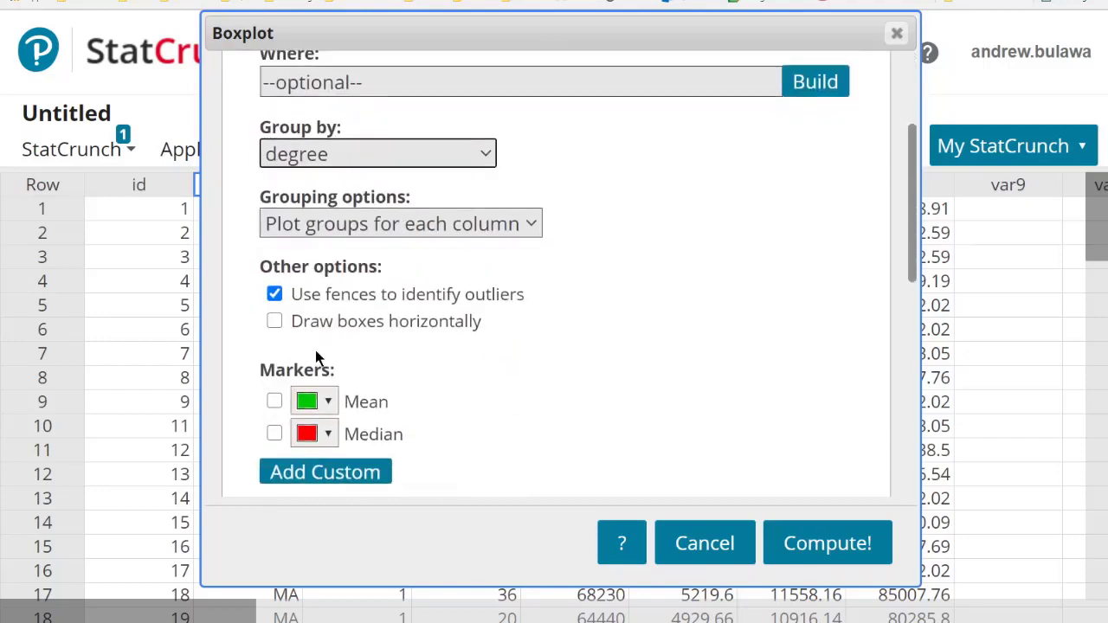
left_click(275, 318)
scroll(447, 292, "down", 4)
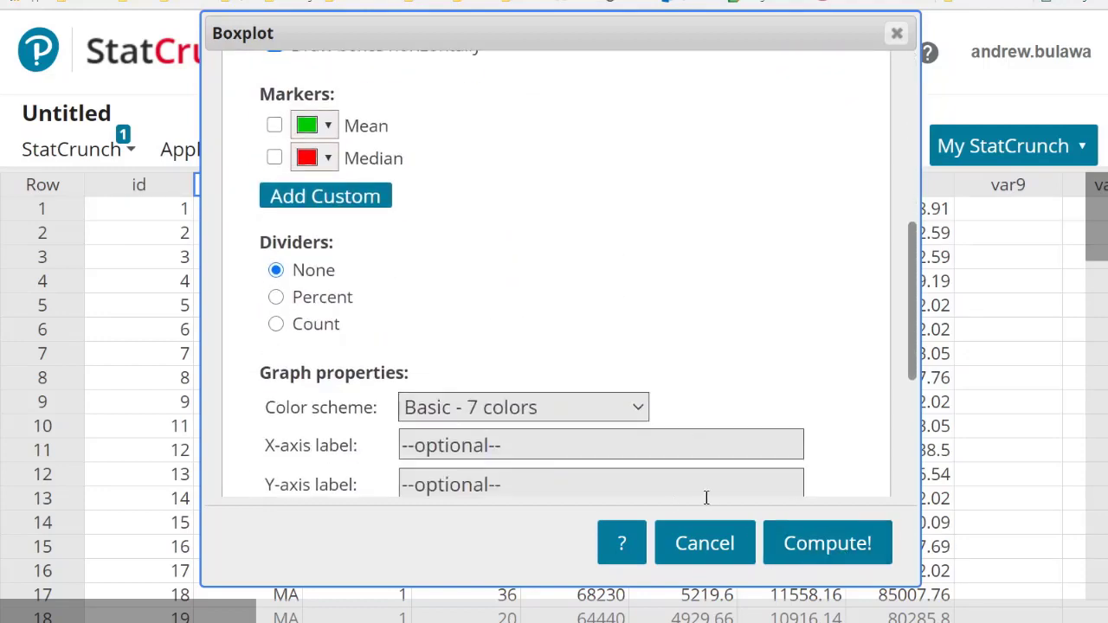
left_click(863, 543)
Reposition and widen the boxplot window to compare the base values of the MA and BA groups.
left_click_drag(821, 212, 342, 86)
left_click_drag(525, 477, 881, 436)
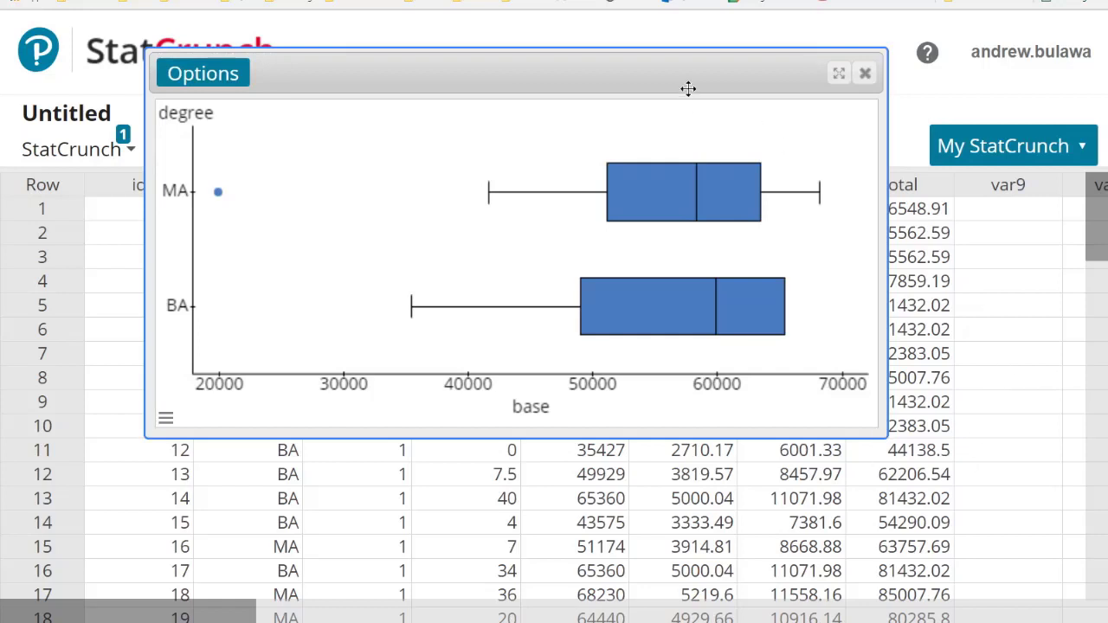
left_click_drag(688, 88, 719, 245)
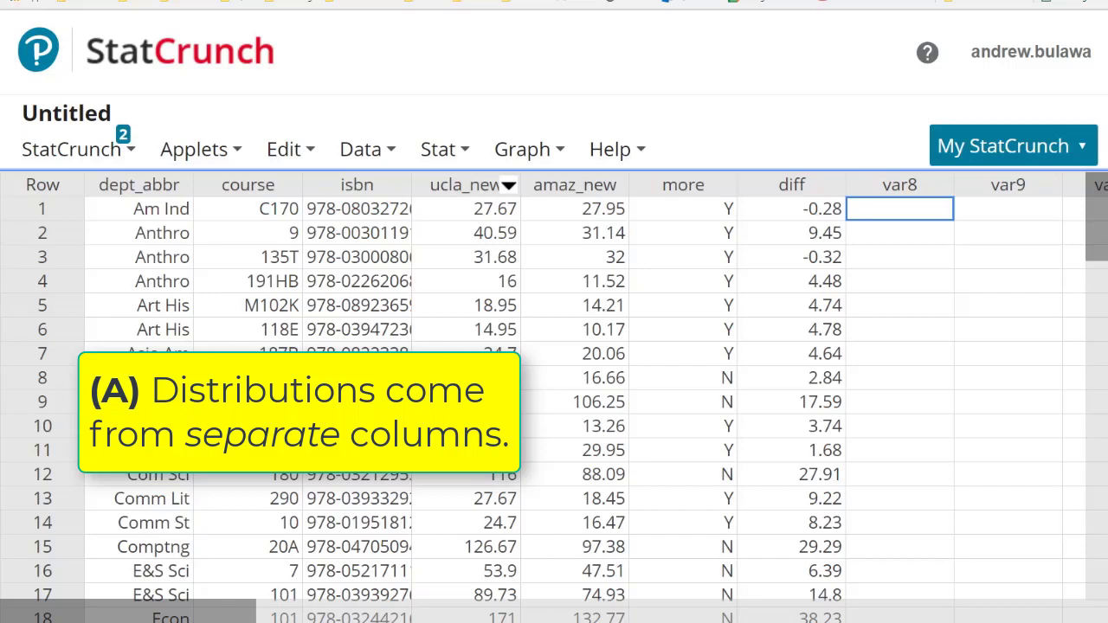
Examine the separate ucla_new and amaz_new columns, and contrast them with the single base column split by the degree column.
left_click(478, 185)
left_click(523, 180)
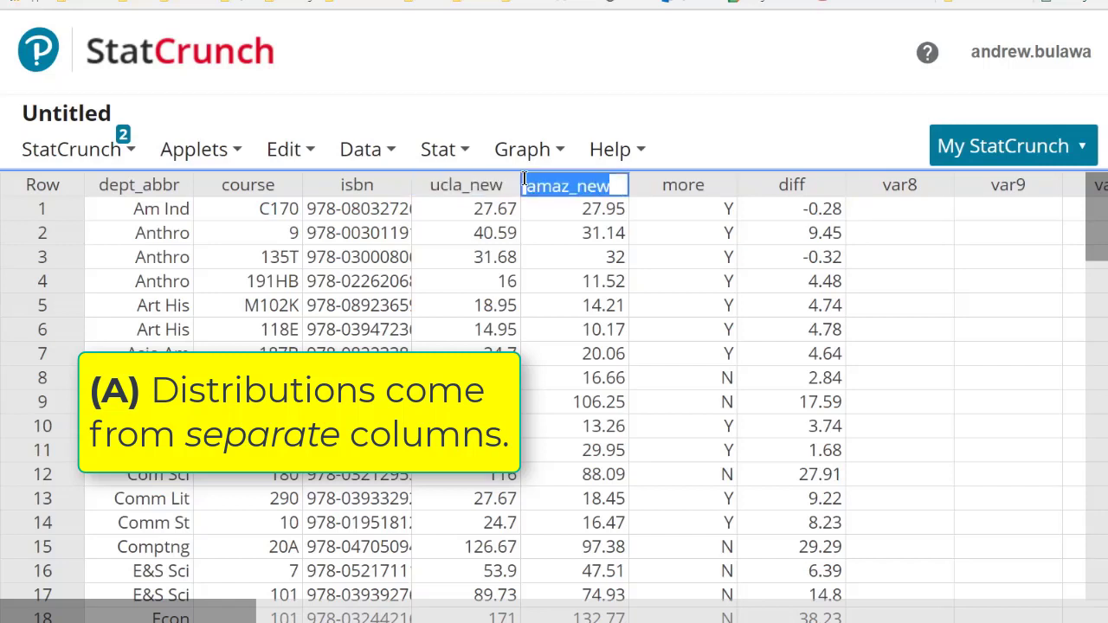
left_click(425, 183)
left_click(526, 180)
left_click(419, 181)
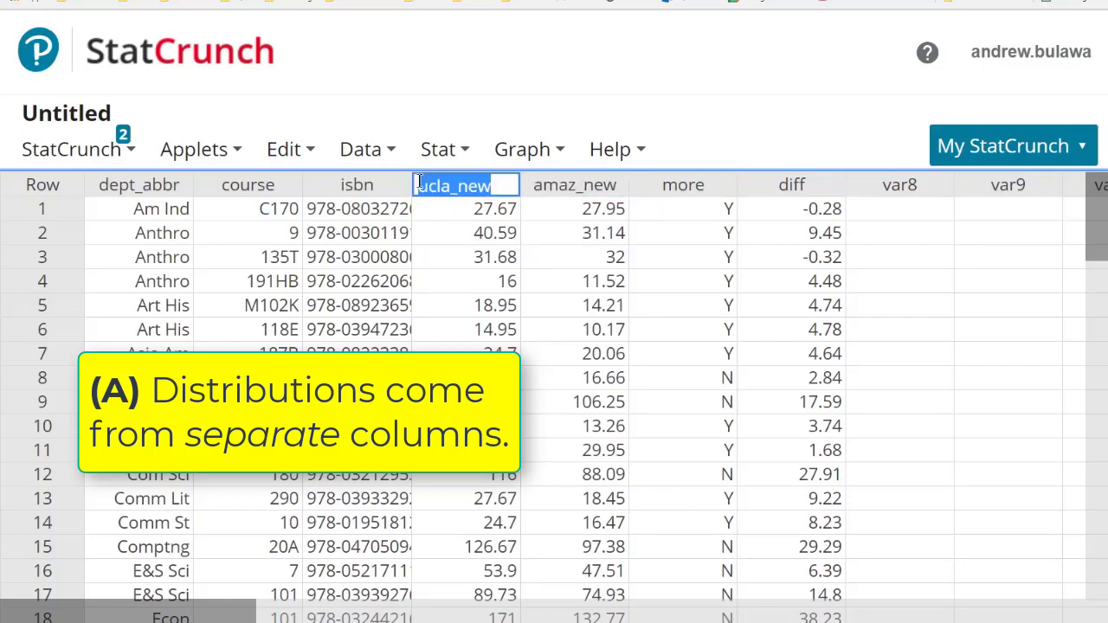
left_click(529, 182)
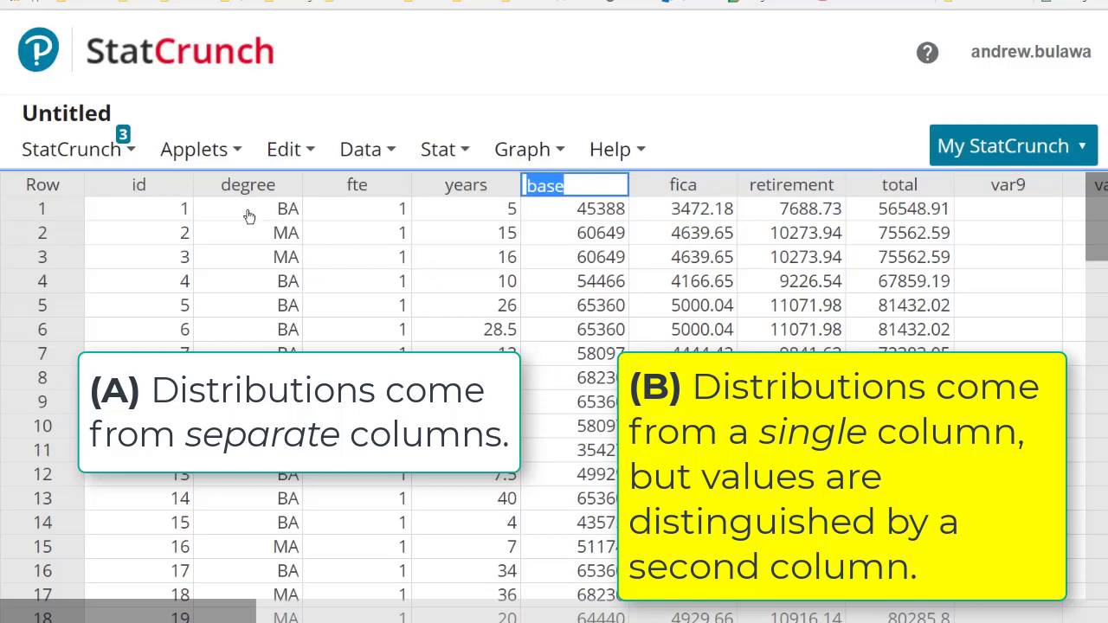
left_click(214, 186)
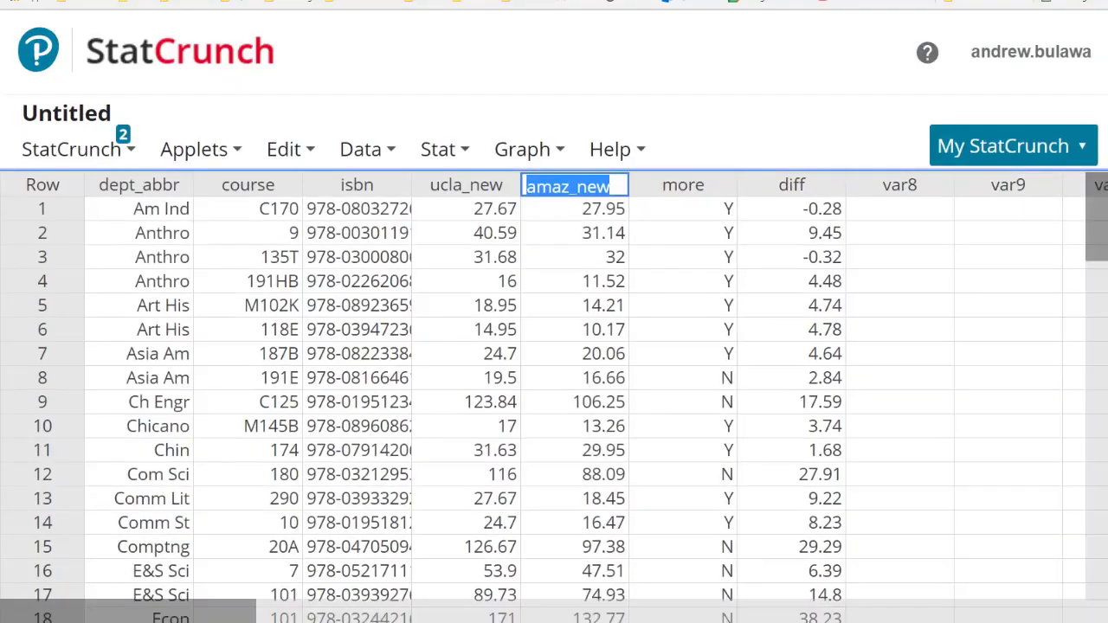
Examine how the first-row ucla_new and amaz_new prices pair up in the textbook data.
left_click(499, 209)
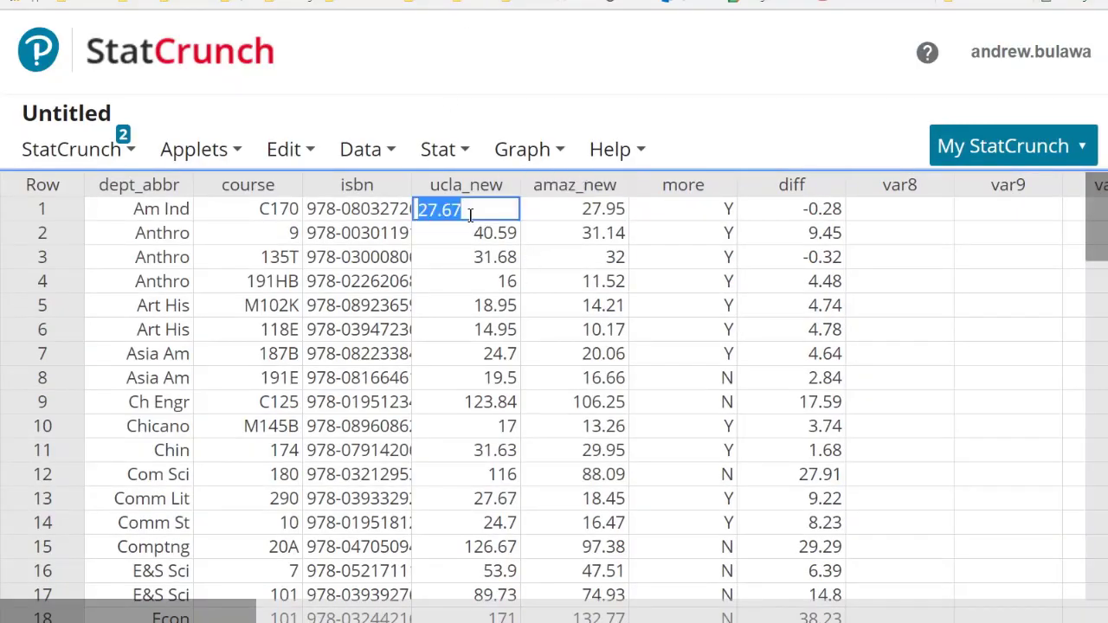
left_click(587, 218)
left_click(485, 220)
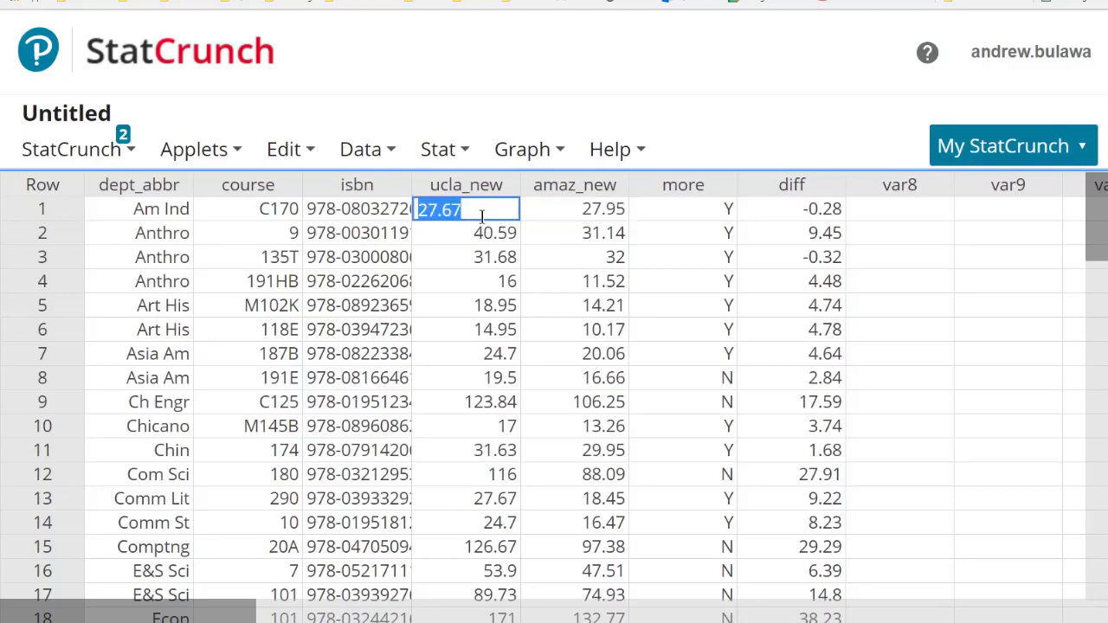
left_click(552, 216)
left_click(541, 152)
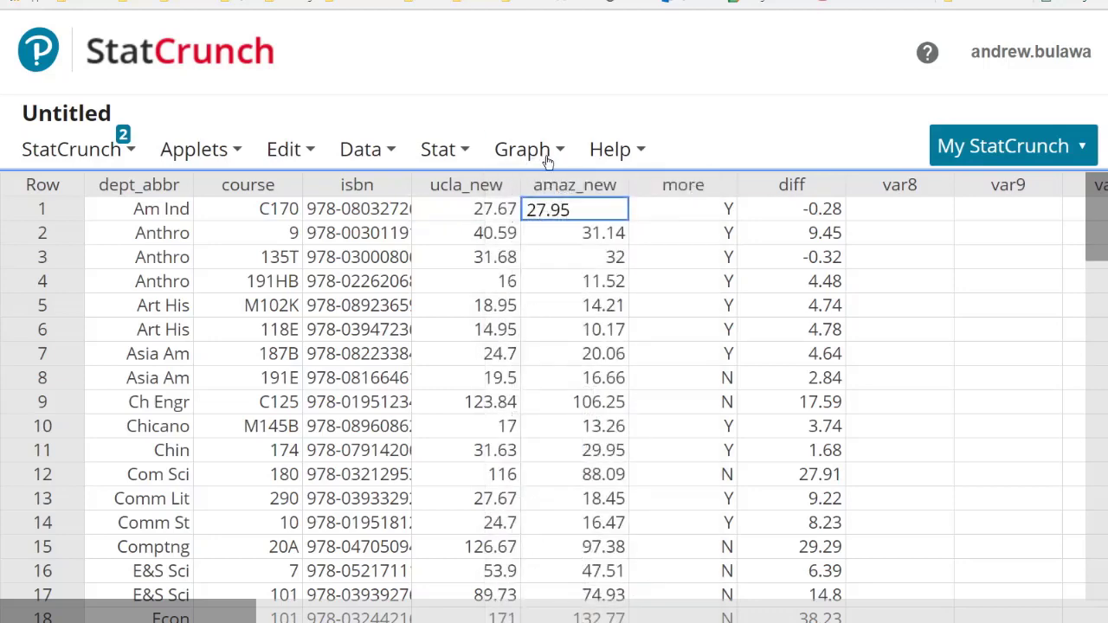
left_click(541, 152)
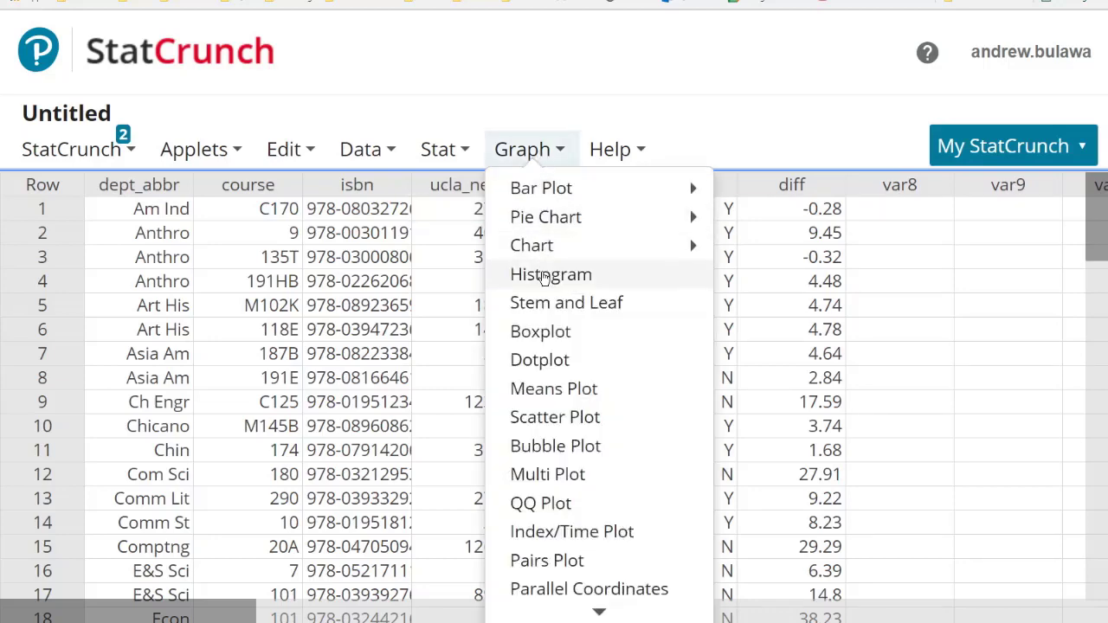
left_click(542, 204)
left_click_drag(346, 138, 354, 173)
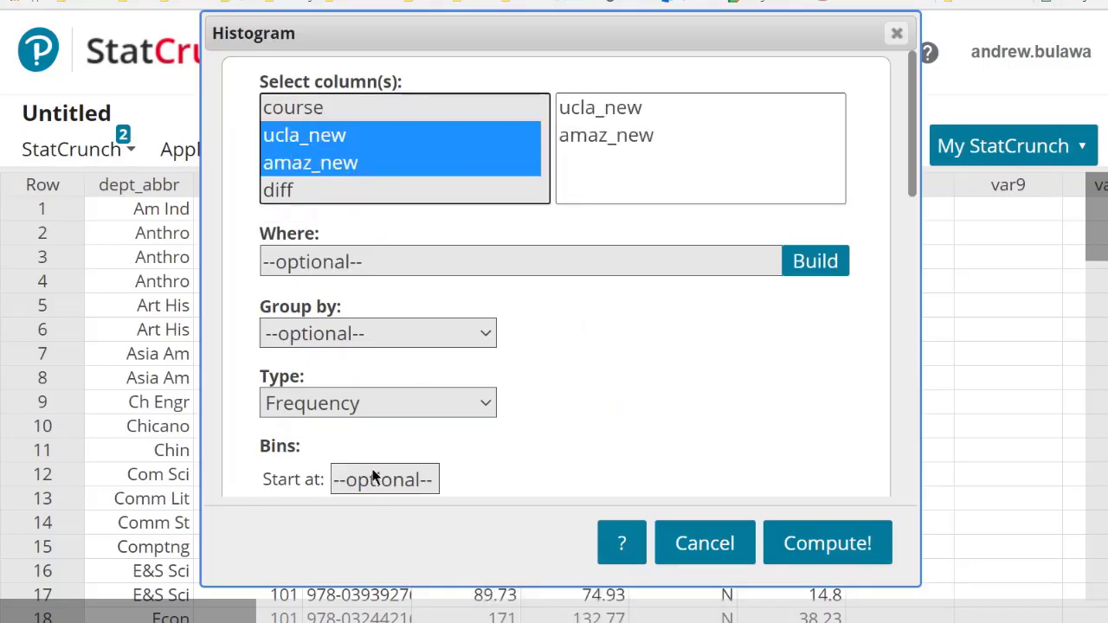
left_click(705, 547)
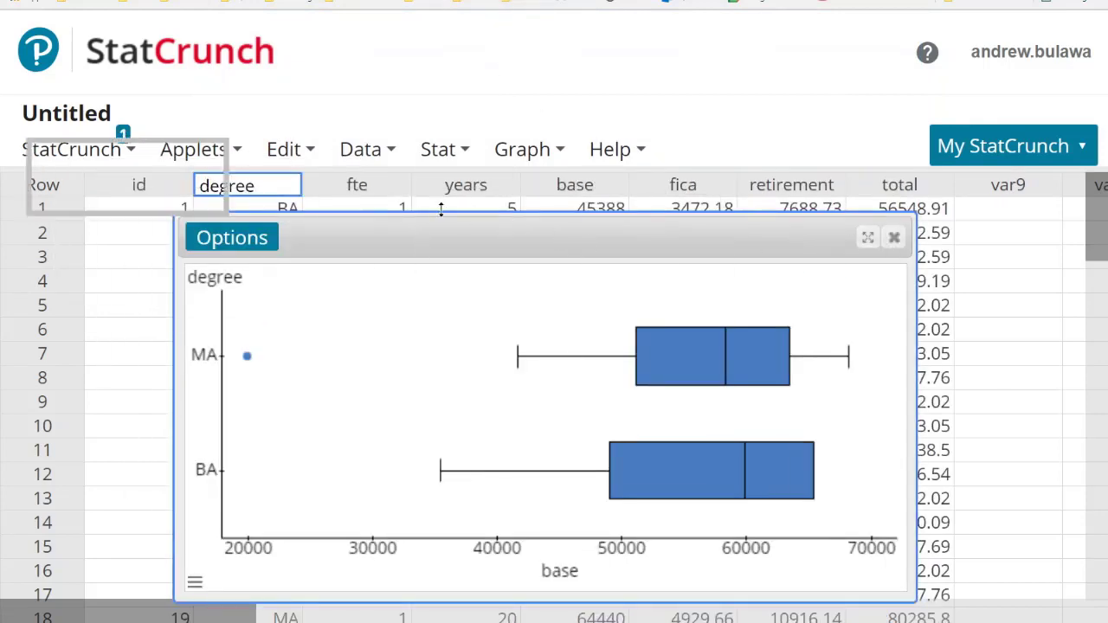
Close the horizontal boxplot of base by degree and select the base column's header in the data table.
left_click(892, 240)
left_click(605, 210)
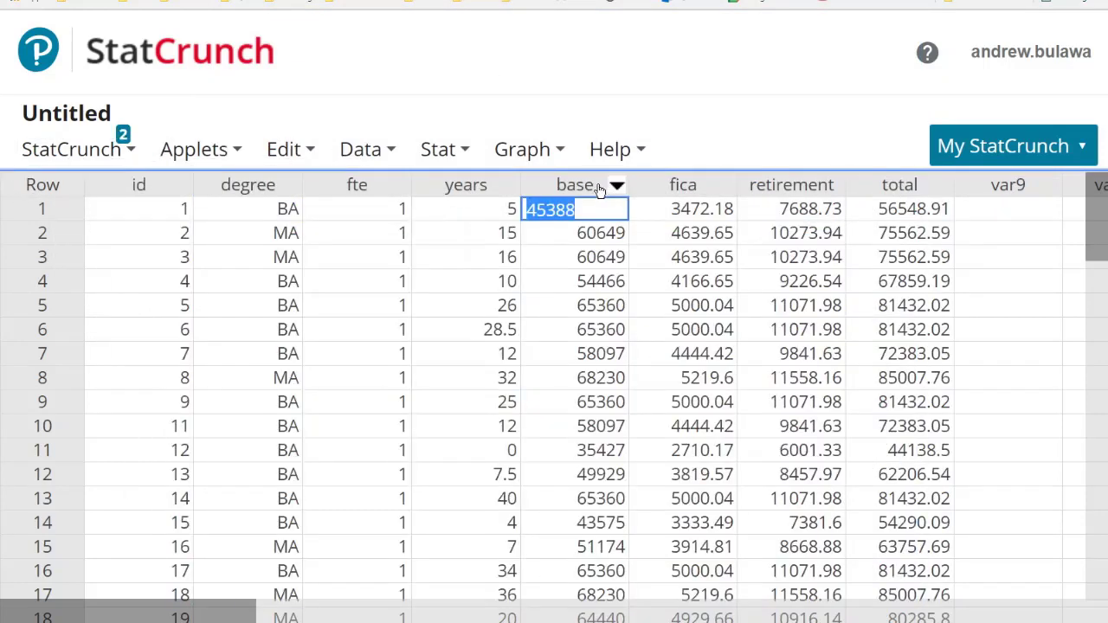
left_click(597, 189)
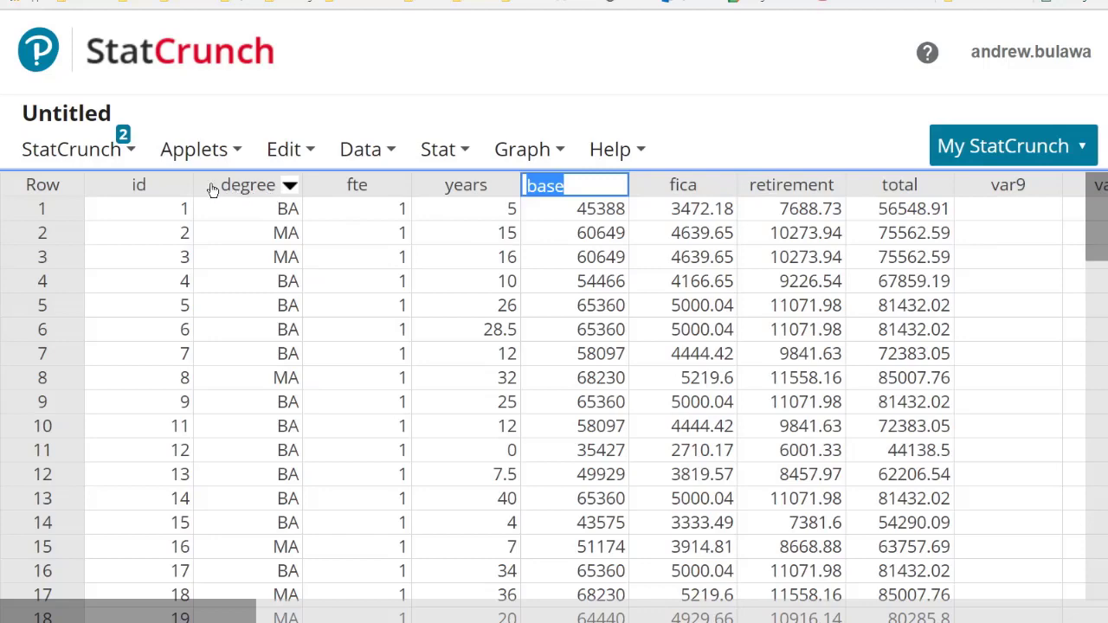
left_click(539, 155)
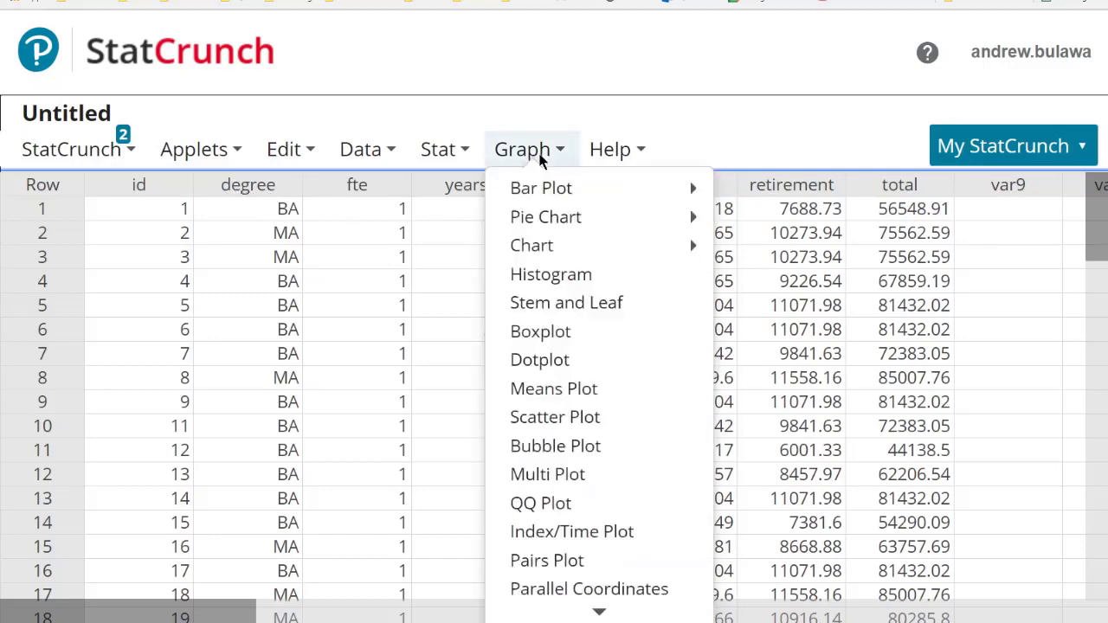
left_click(542, 357)
left_click(692, 538)
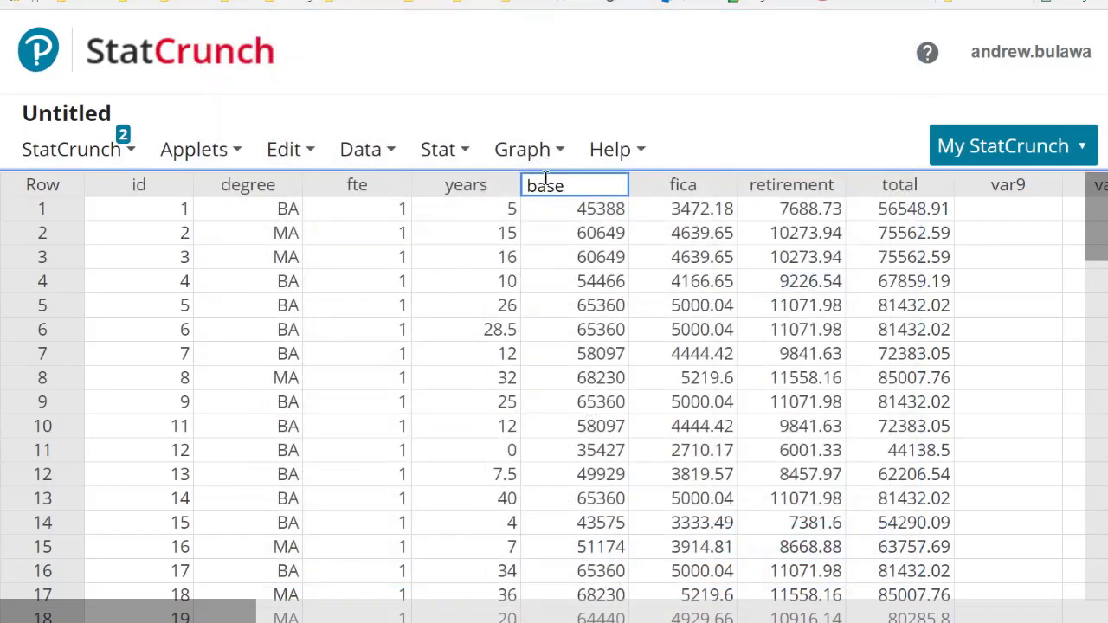
Create vertical boxplots of base grouped by degree and move the plot window to compare the BA and MA groups.
left_click(544, 153)
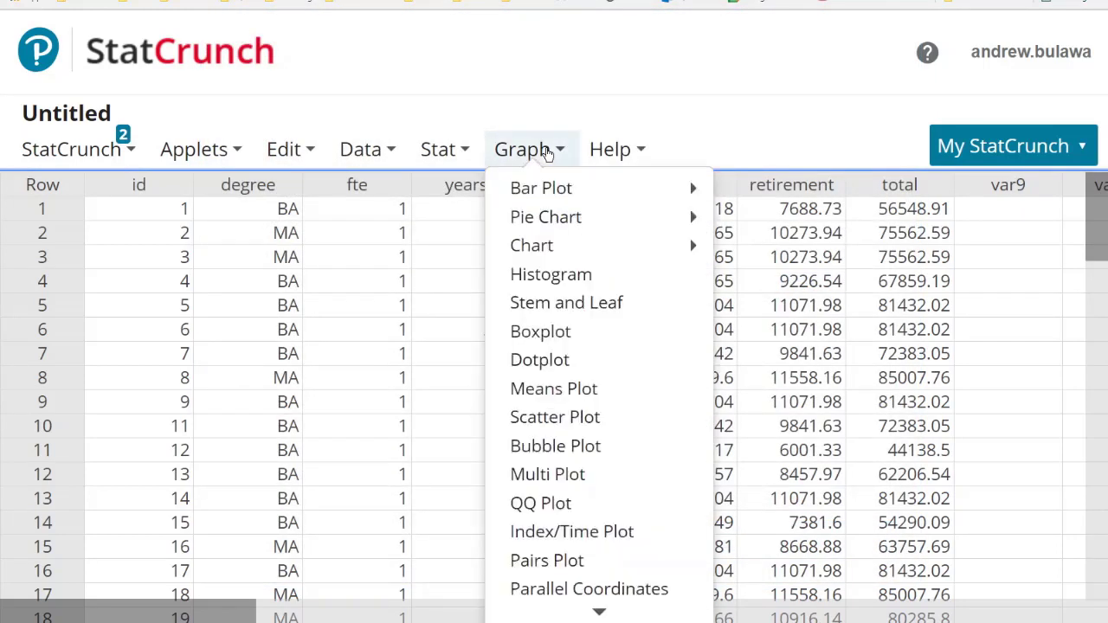
left_click(547, 333)
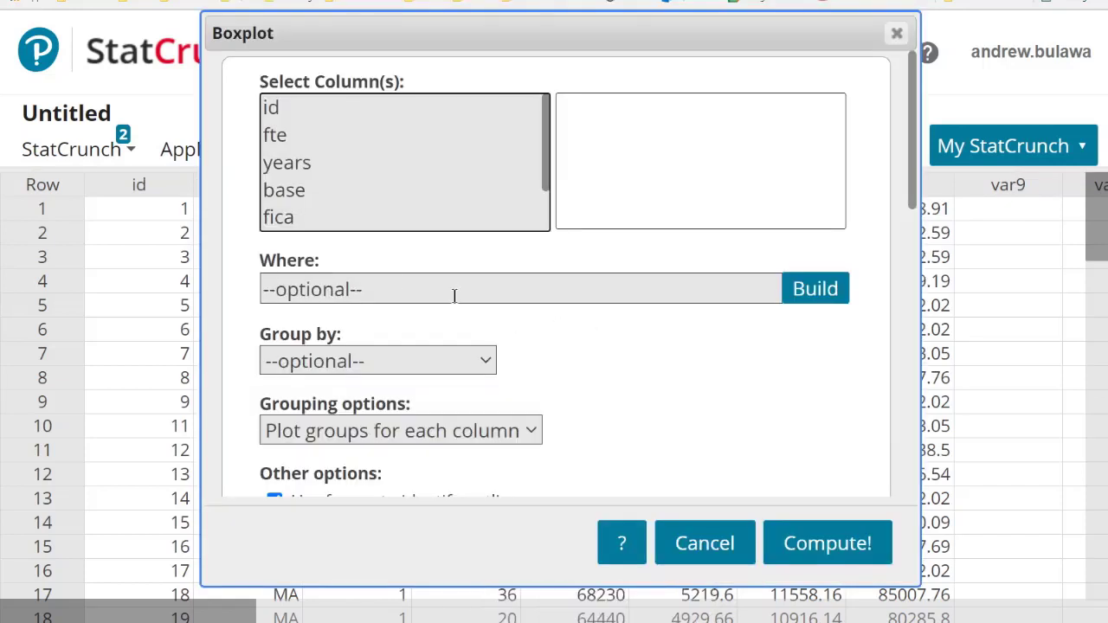
left_click(315, 191)
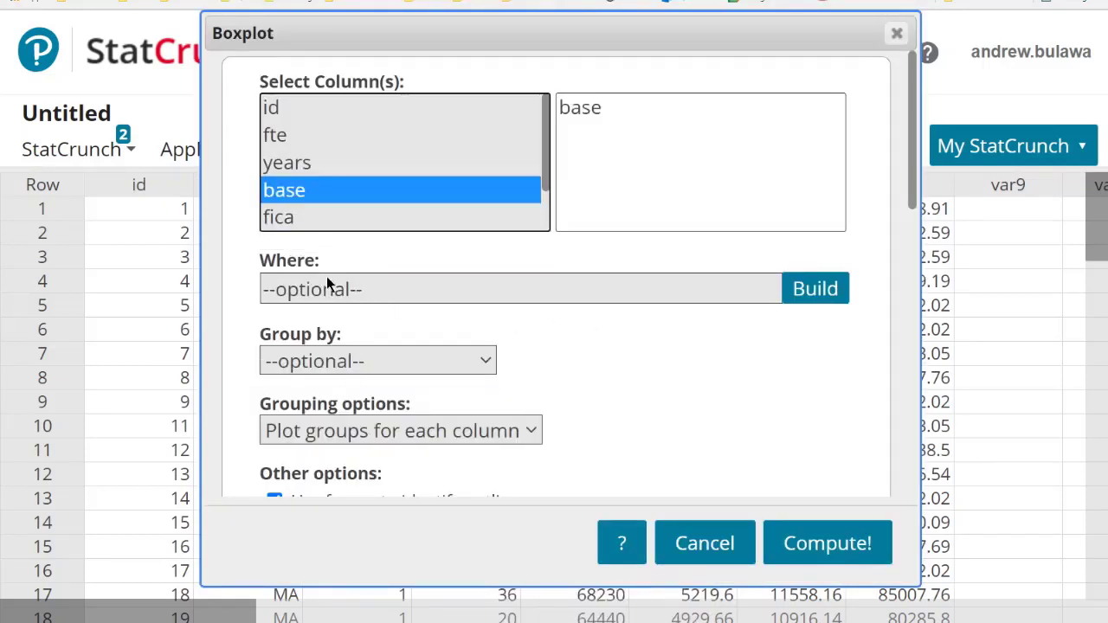
left_click(329, 363)
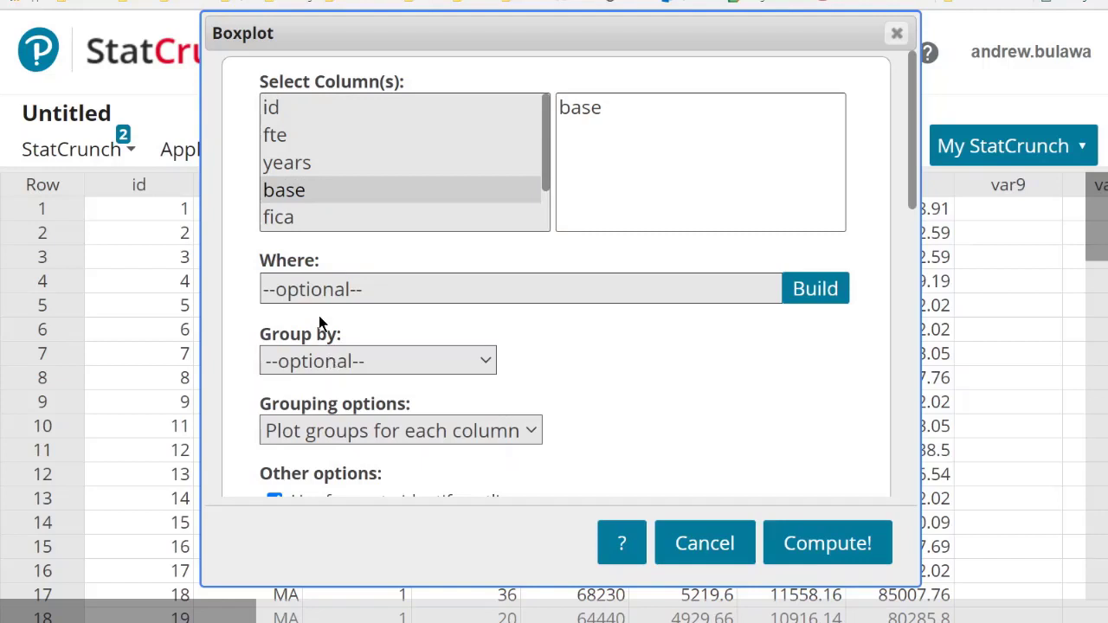
left_click(321, 153)
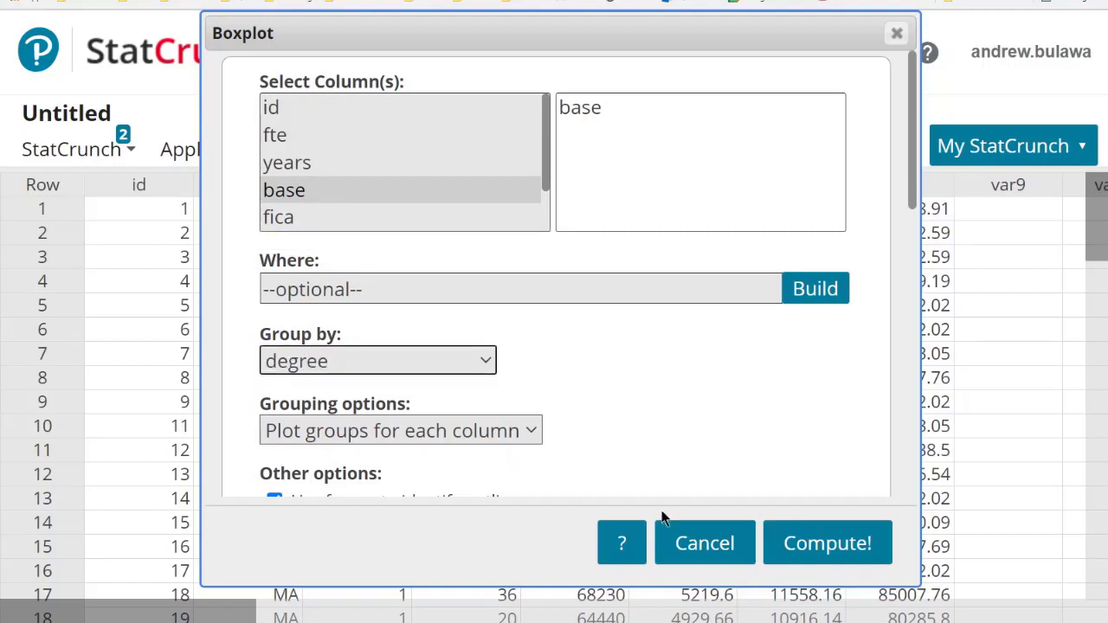
left_click(809, 543)
left_click_drag(756, 248, 489, 111)
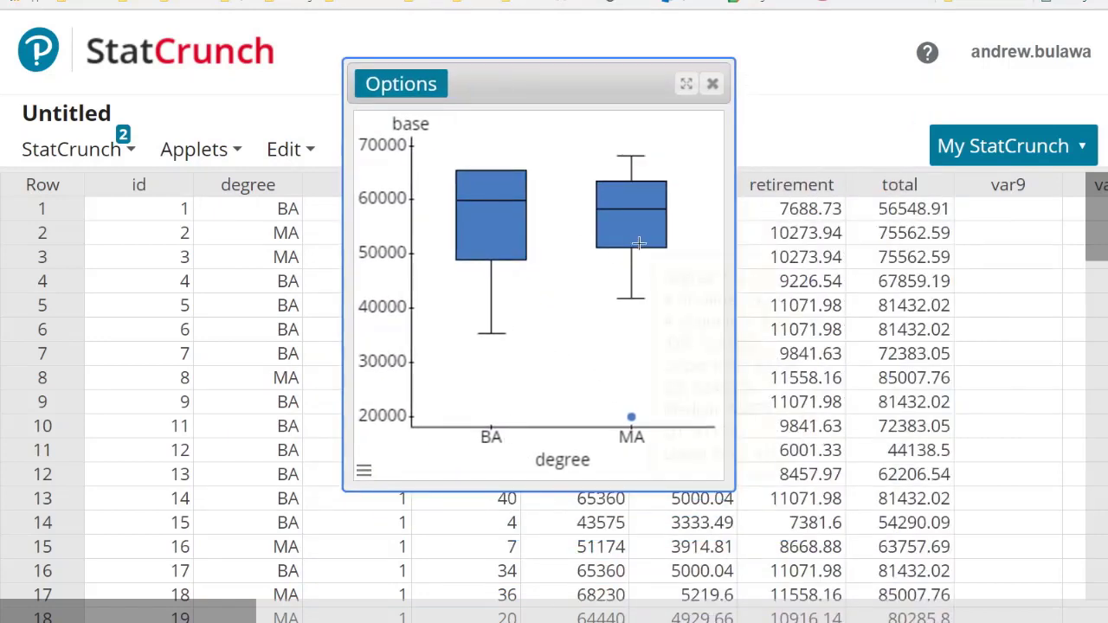